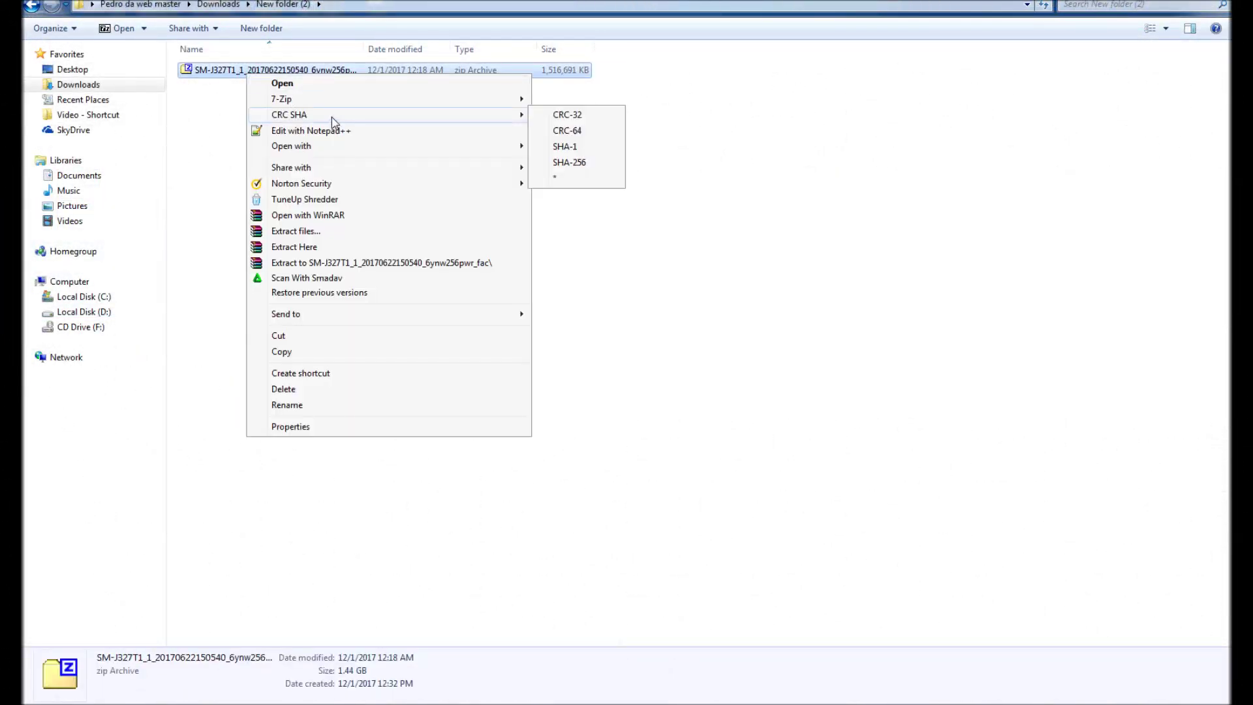
# Go to Updato's Find Samsung Firmware page and focus the model search box
pyautogui.click(185, 363)
pyautogui.click(185, 363)
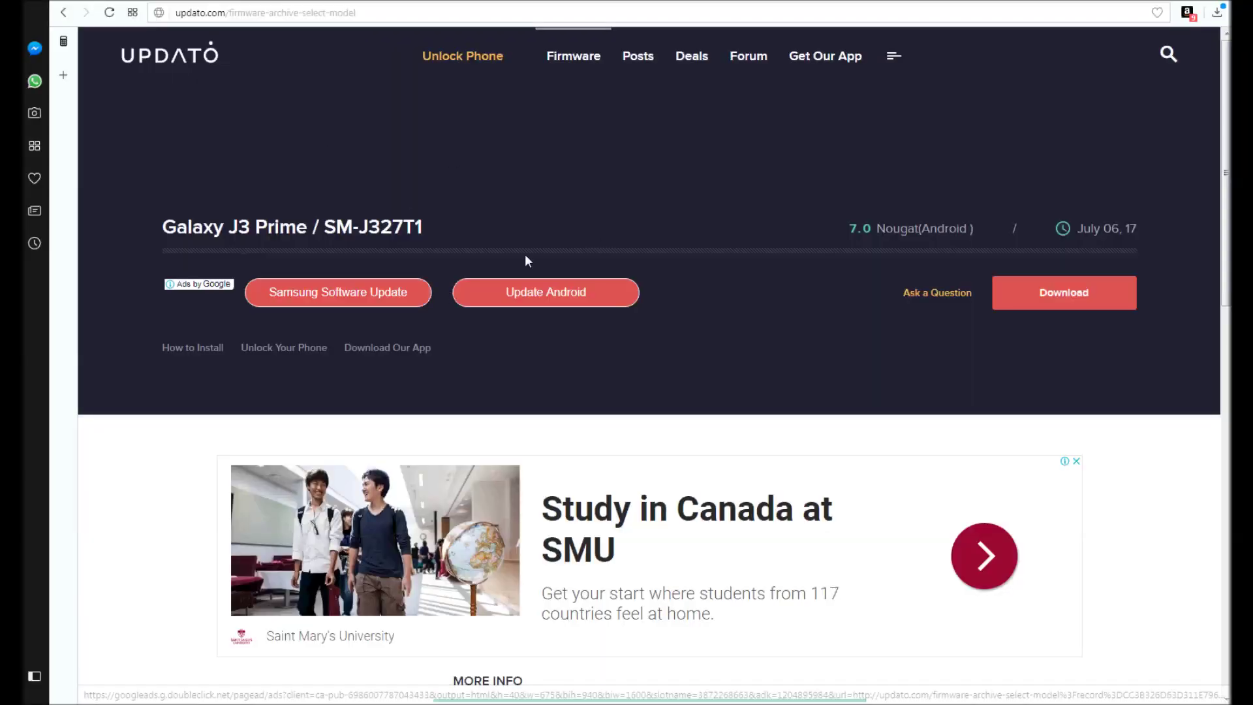
pyautogui.click(570, 58)
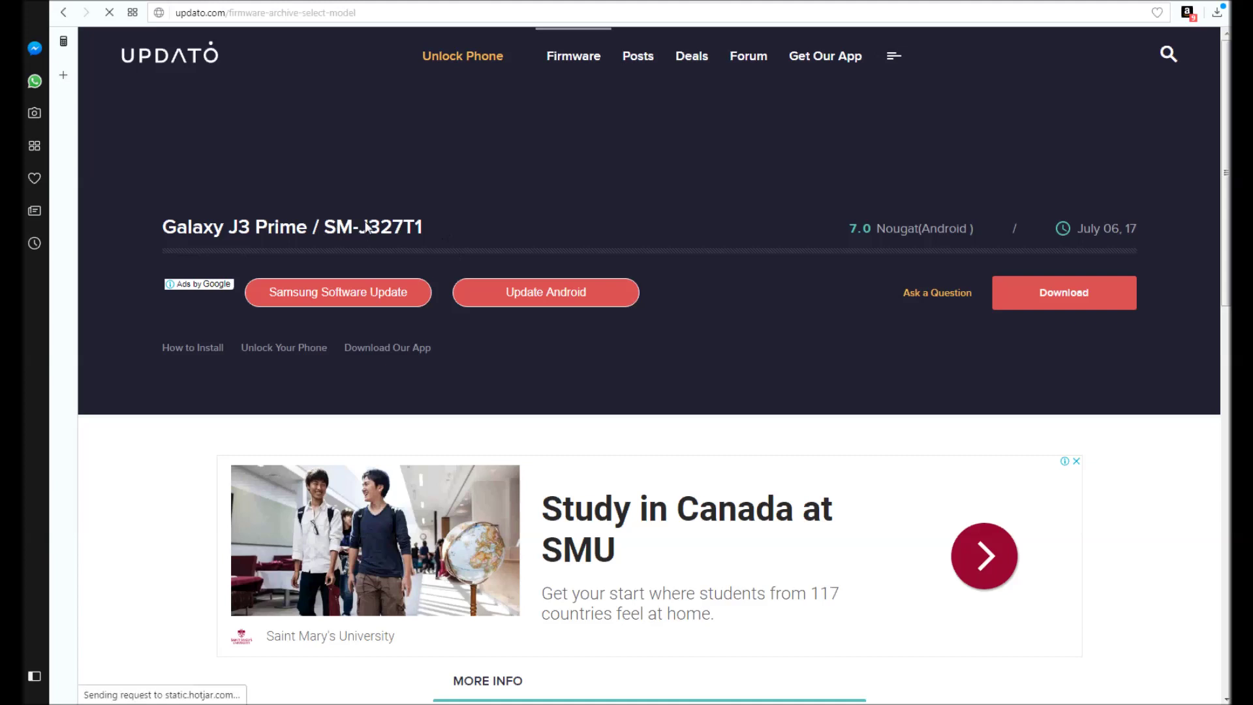
pyautogui.click(508, 350)
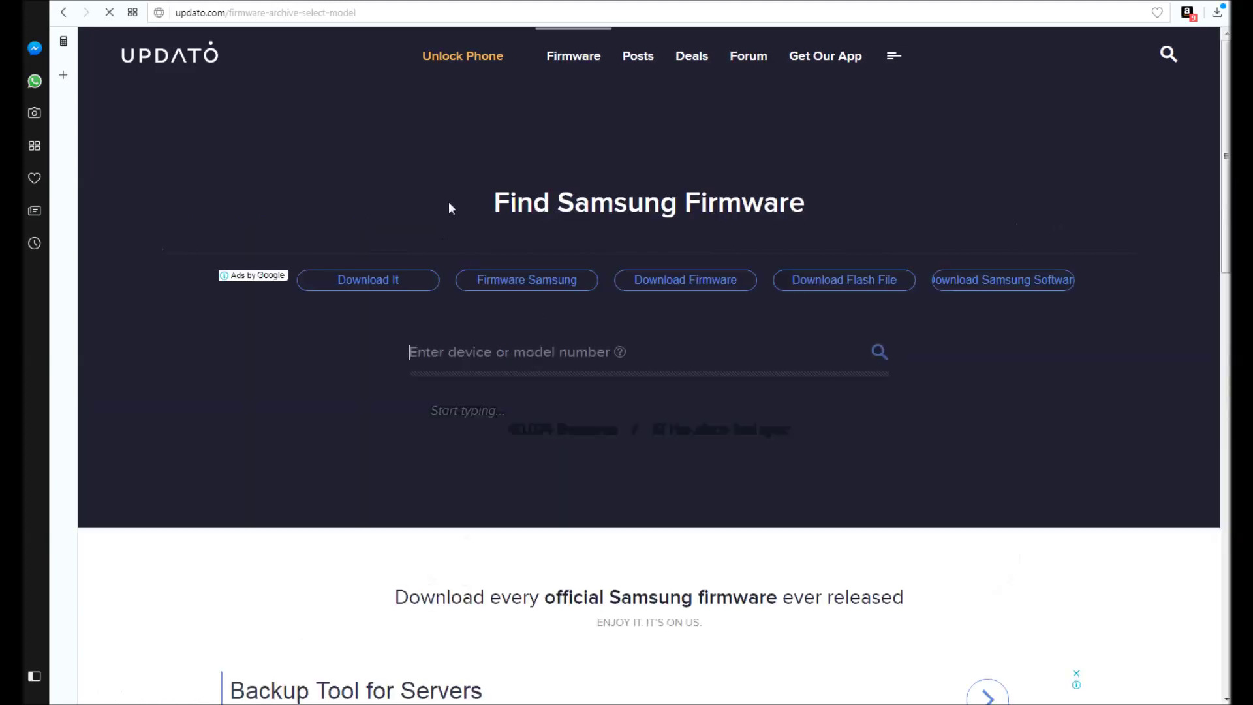
# Enter 'sm-j32' in the device model search box
pyautogui.click(183, 10)
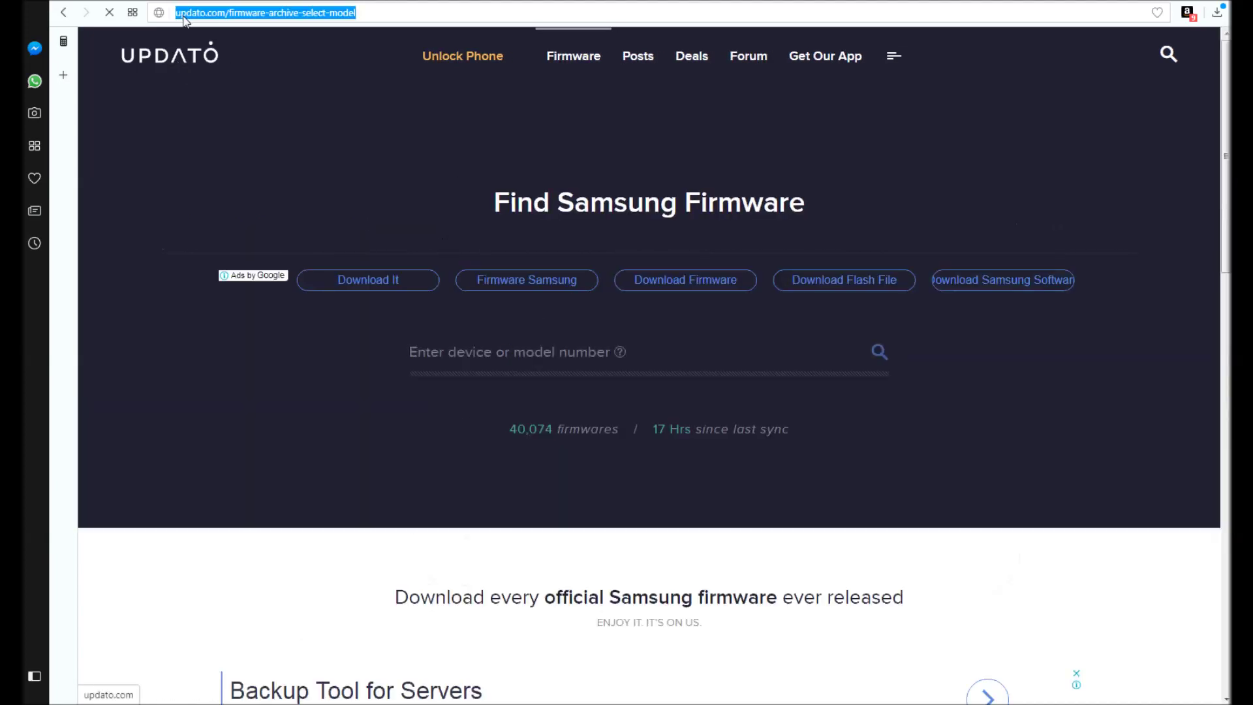
pyautogui.click(385, 16)
pyautogui.hotkey('ctrl', 'a')
pyautogui.click(471, 360)
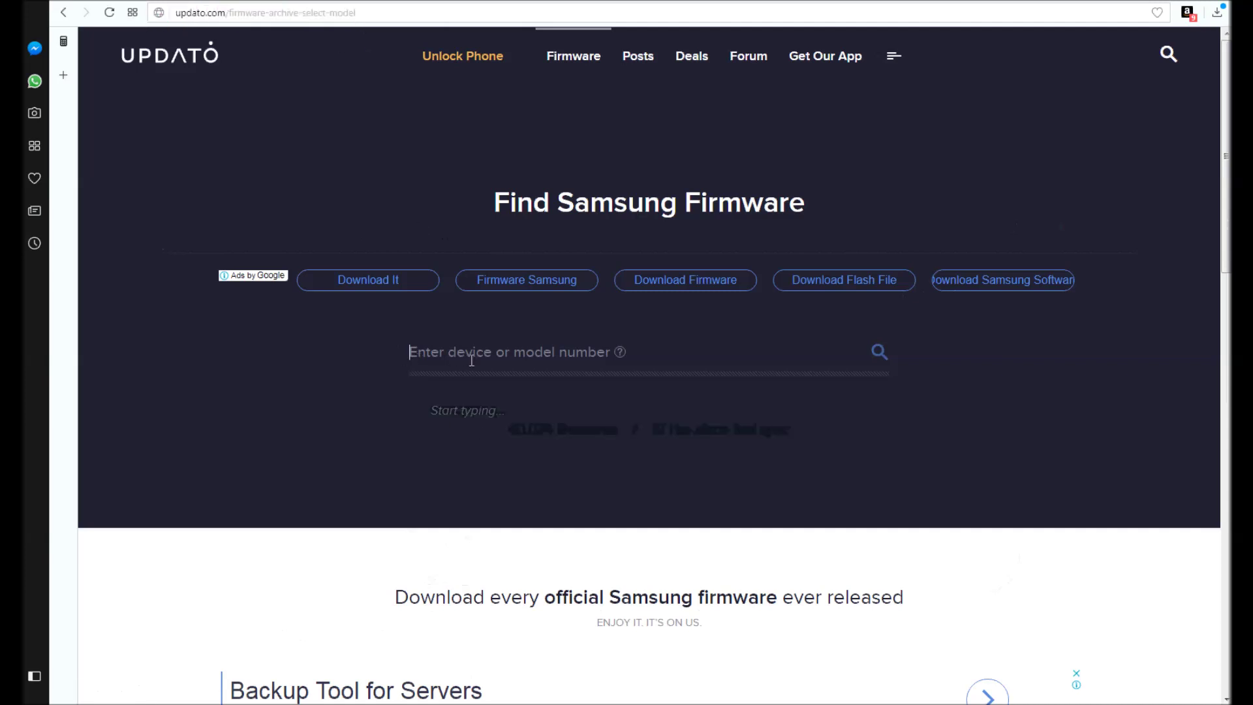
pyautogui.write('sm')
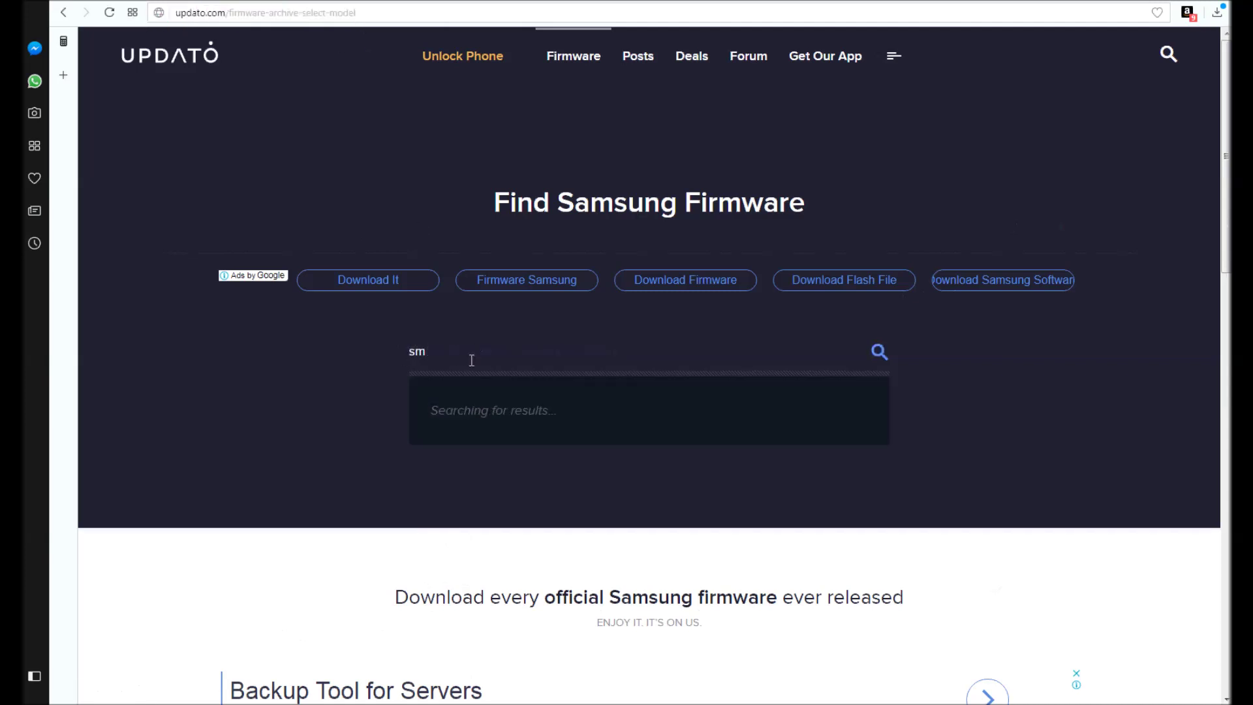
pyautogui.write('-j327t')
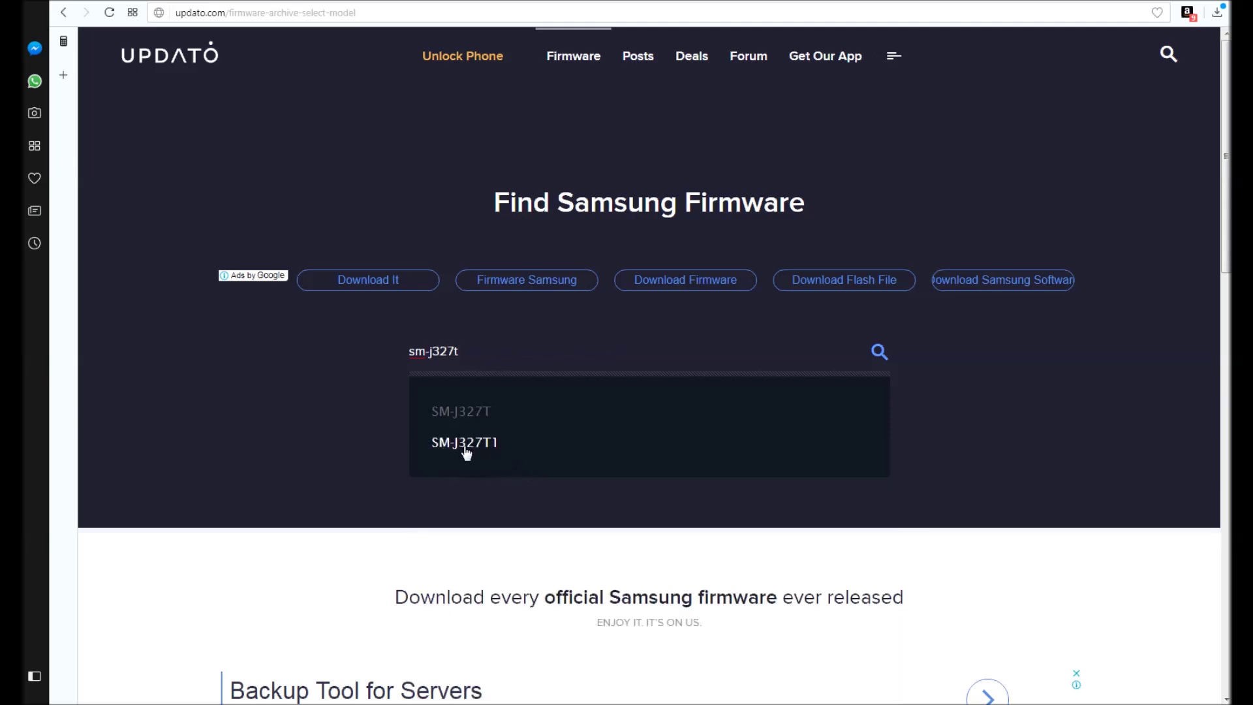
# Choose SM-J327T1, open its July 06, 17 Android 7.0 release, and request the zip download
pyautogui.click(479, 444)
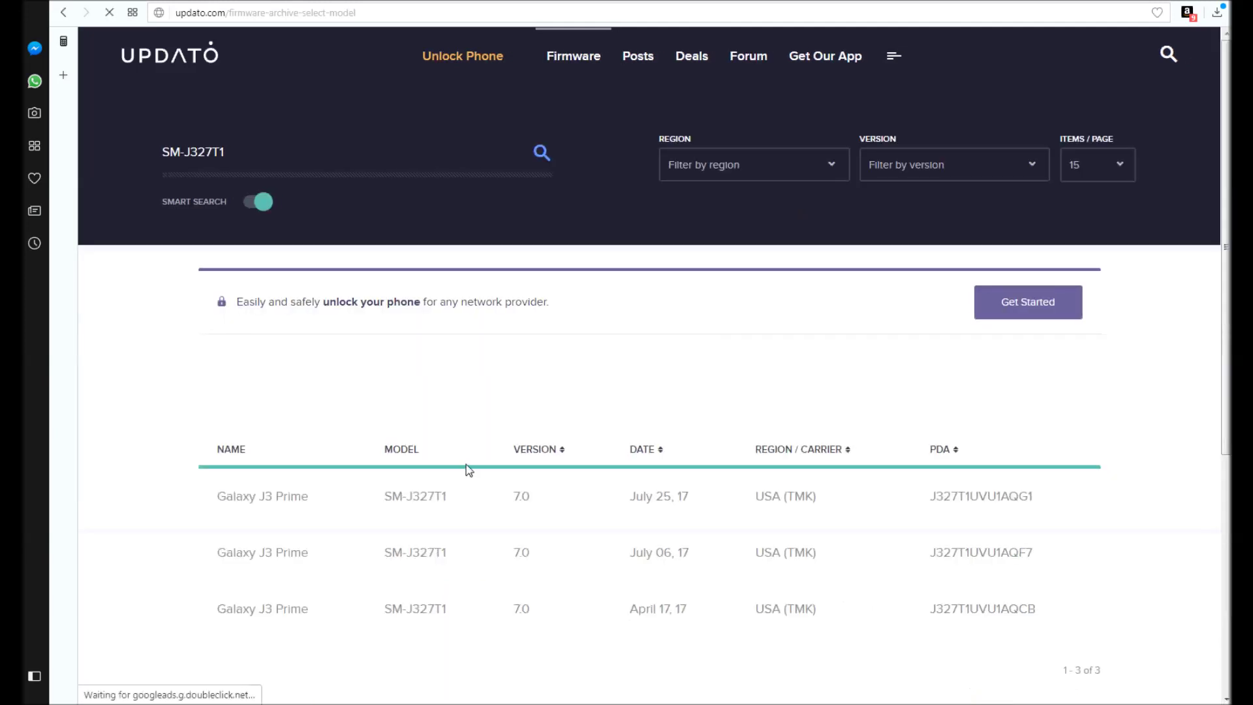
pyautogui.scroll(-2, 792, 531)
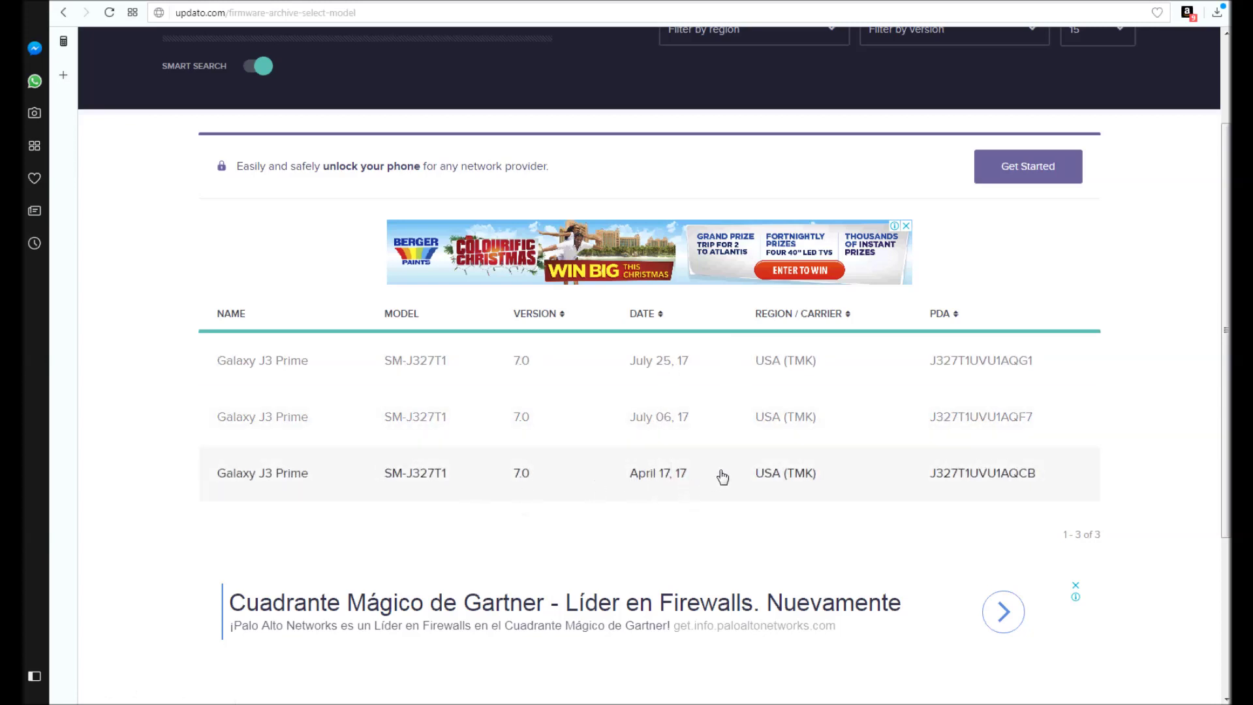
pyautogui.click(649, 423)
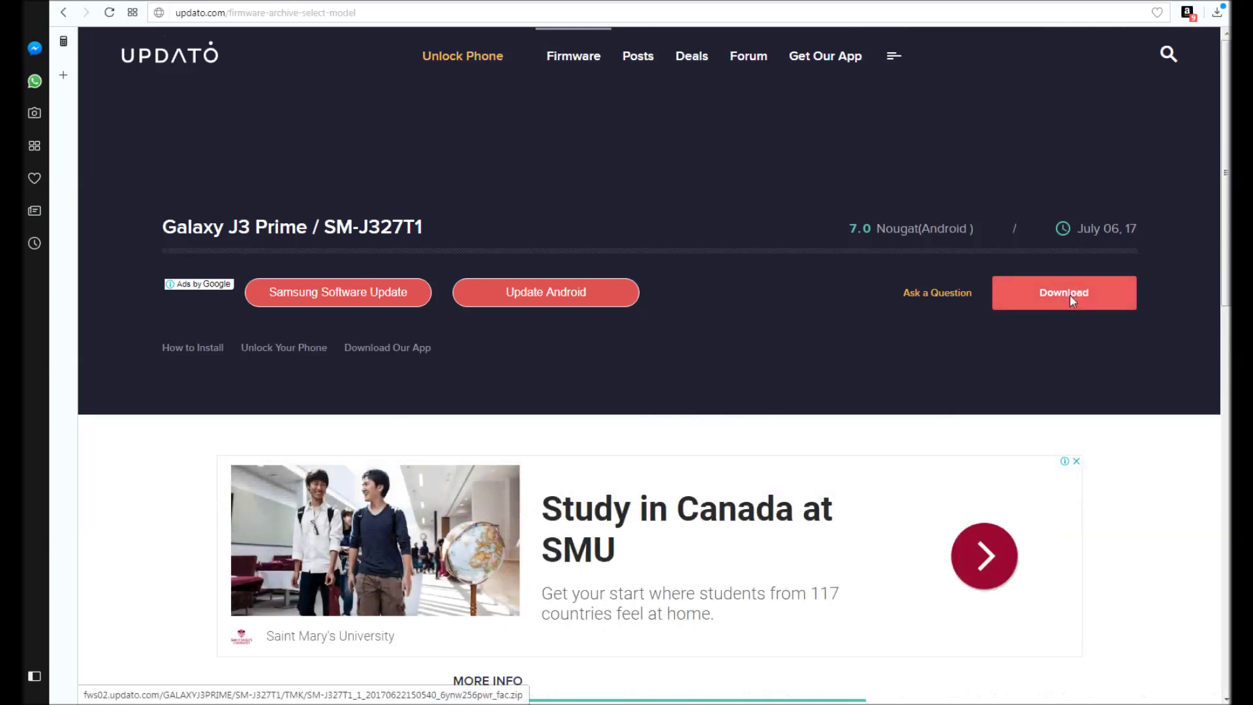
pyautogui.click(1071, 297)
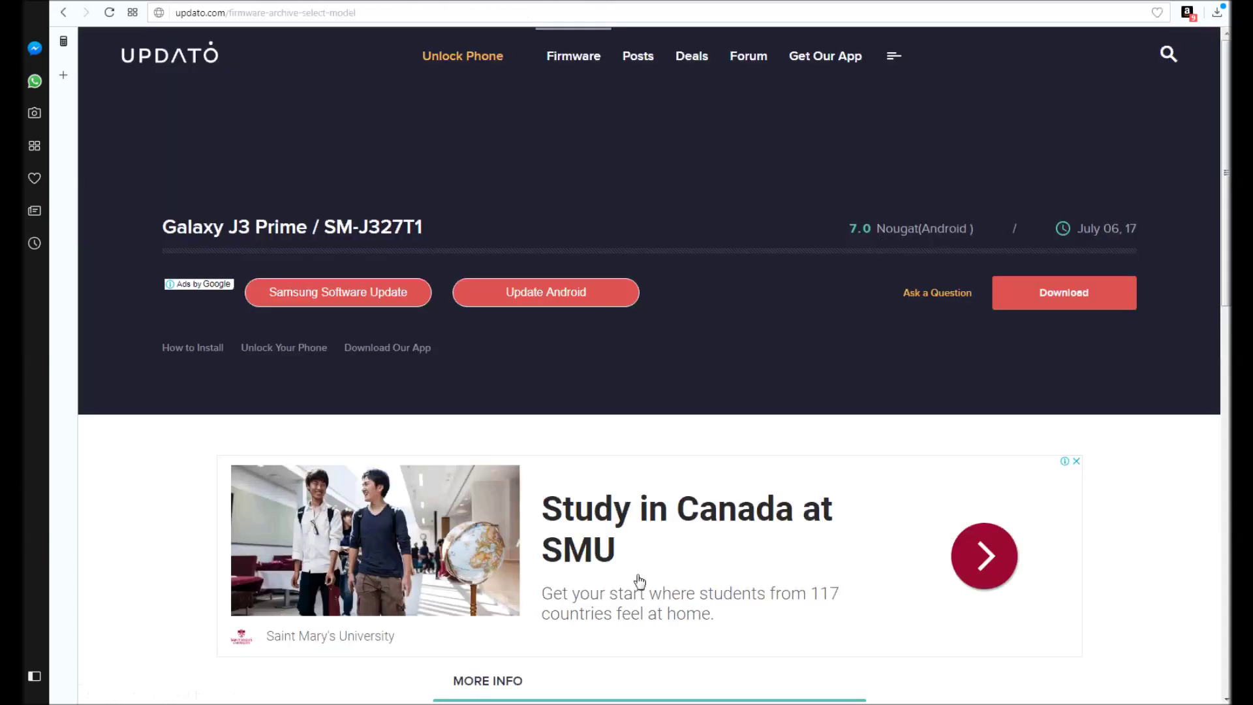
# Start downloading the 1.44 GB firmware zip into Downloads\Compressed
pyautogui.doubleClick(659, 326)
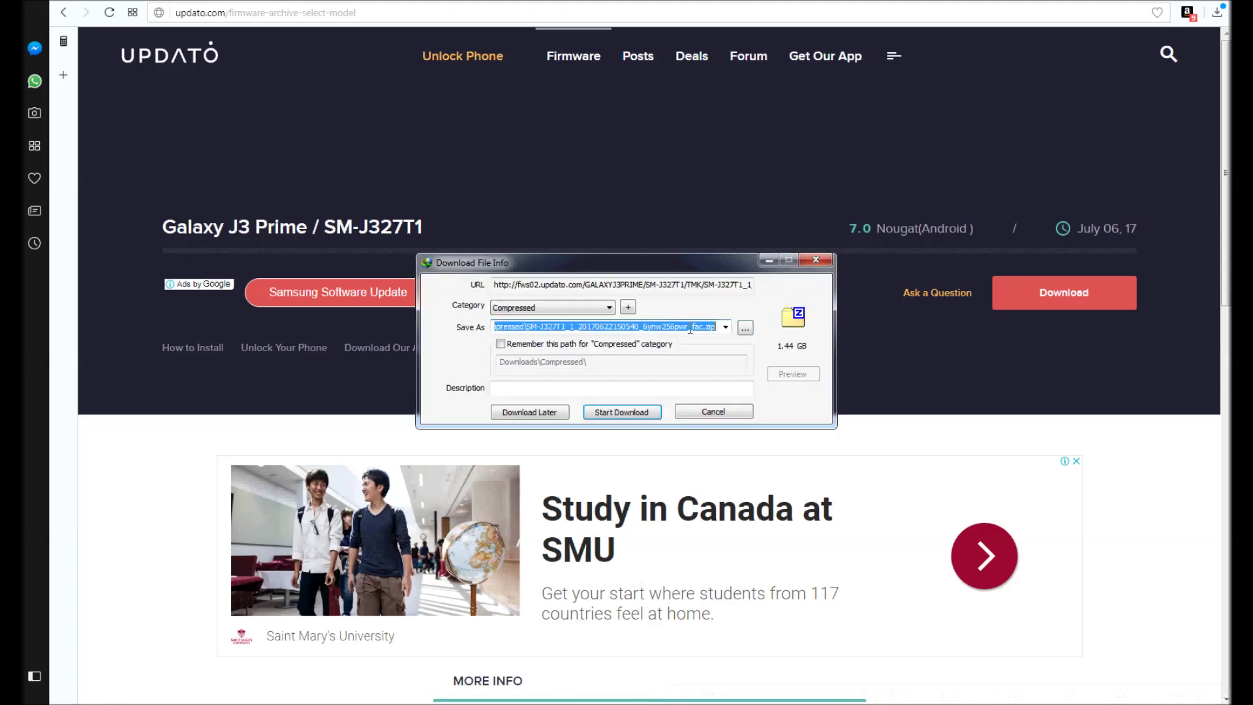
pyautogui.click(537, 327)
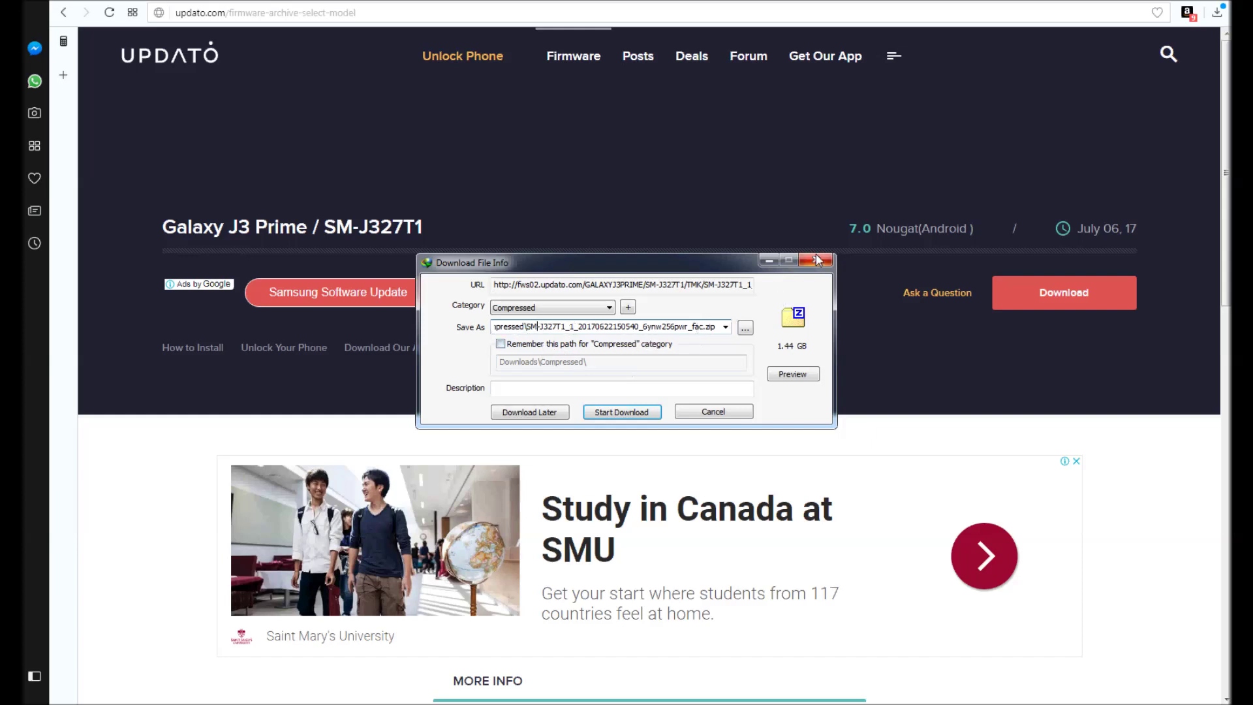
pyautogui.click(637, 412)
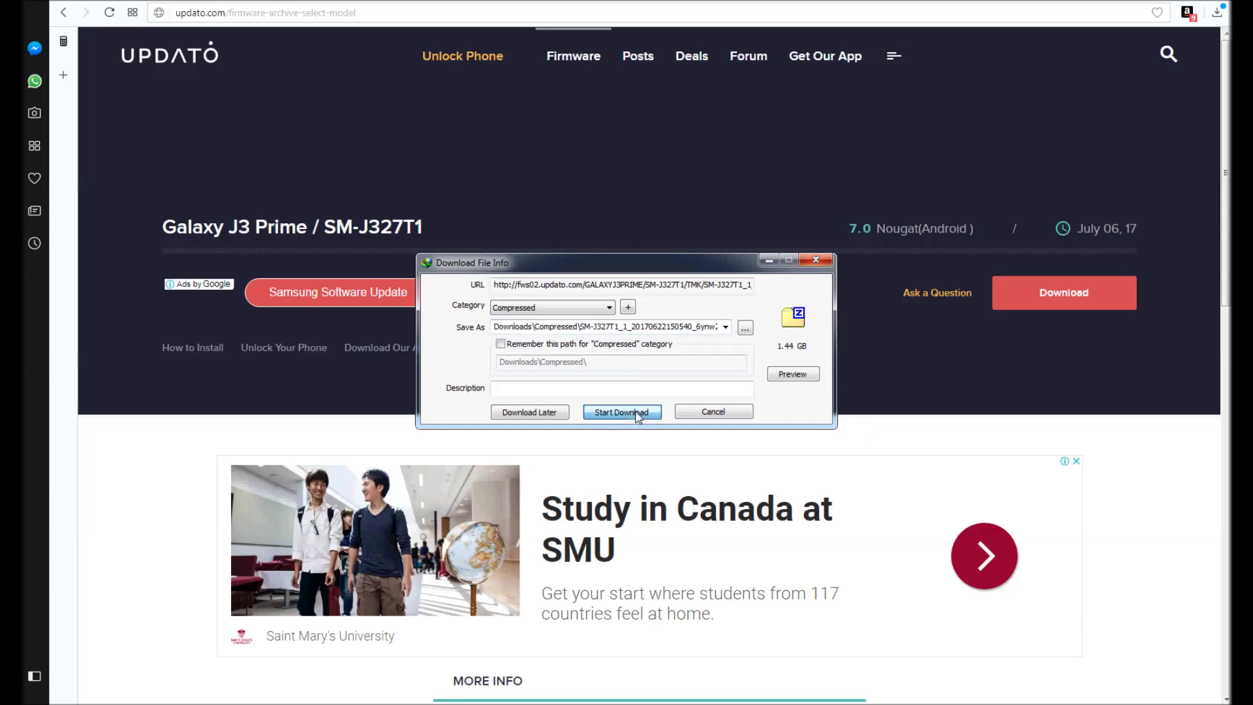
# Pause the download, close the download windows, and return to the firmware folder
pyautogui.click(686, 358)
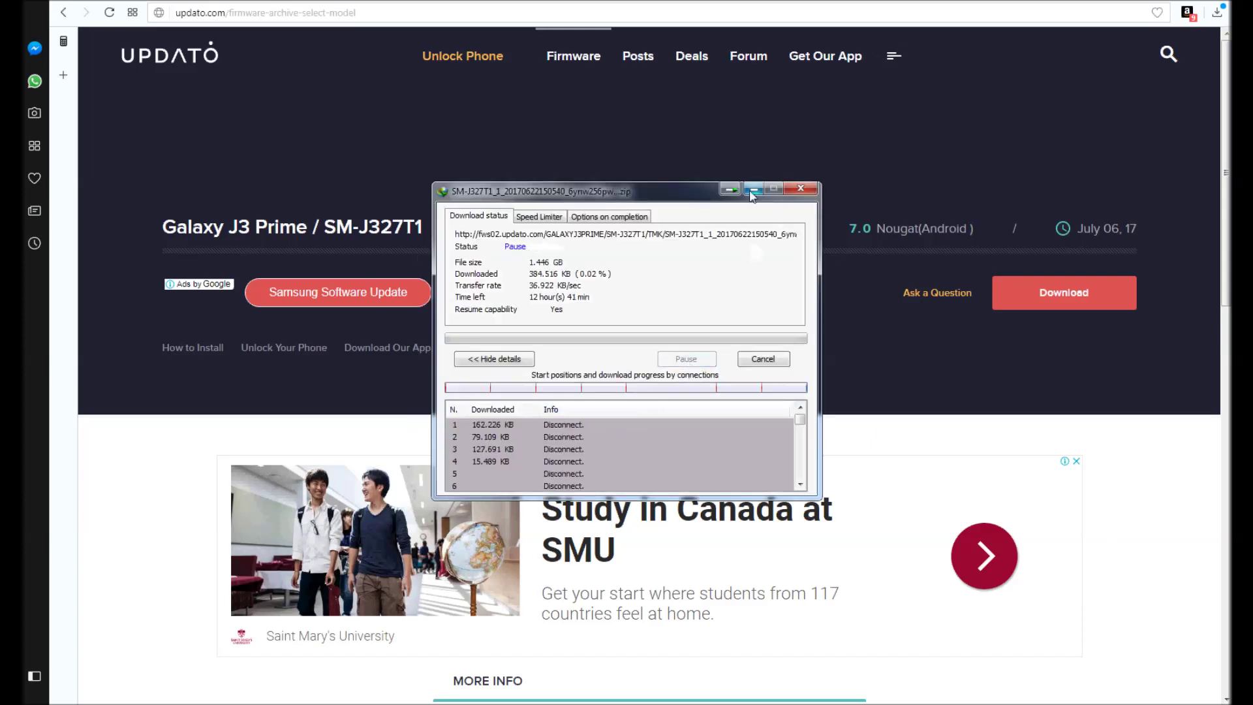
pyautogui.click(754, 189)
pyautogui.moveTo(704, 604)
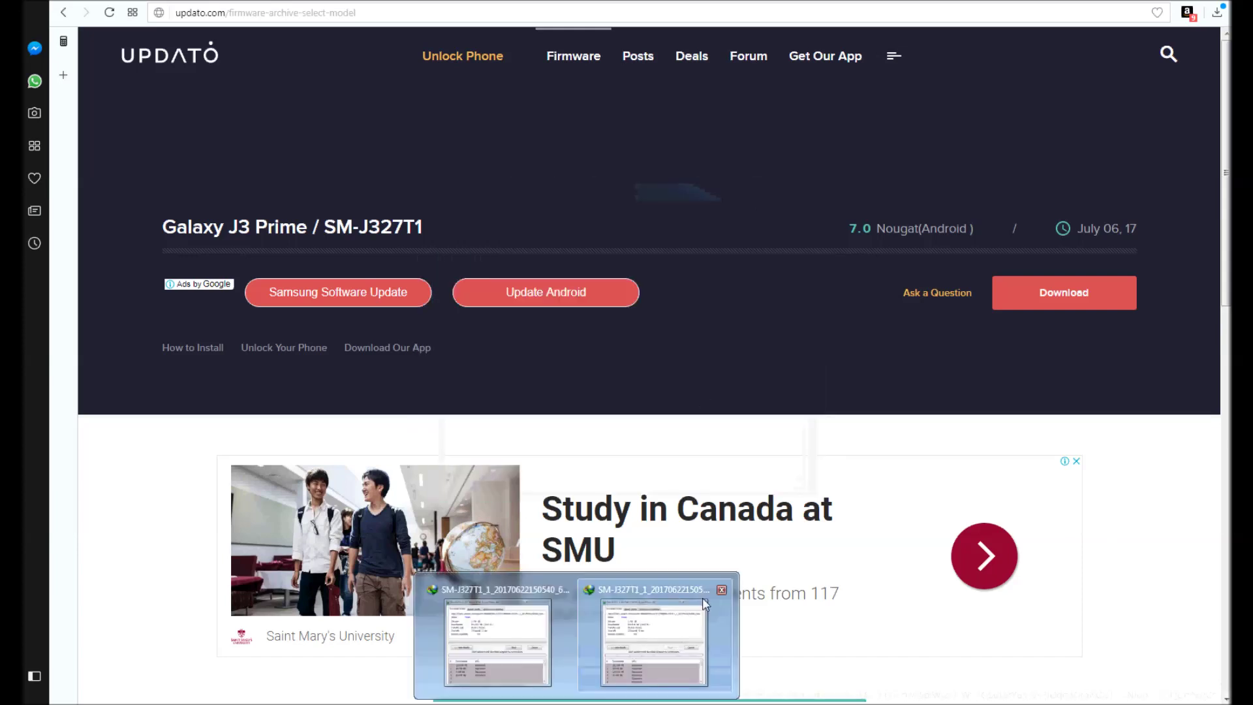
pyautogui.click(677, 631)
pyautogui.click(801, 189)
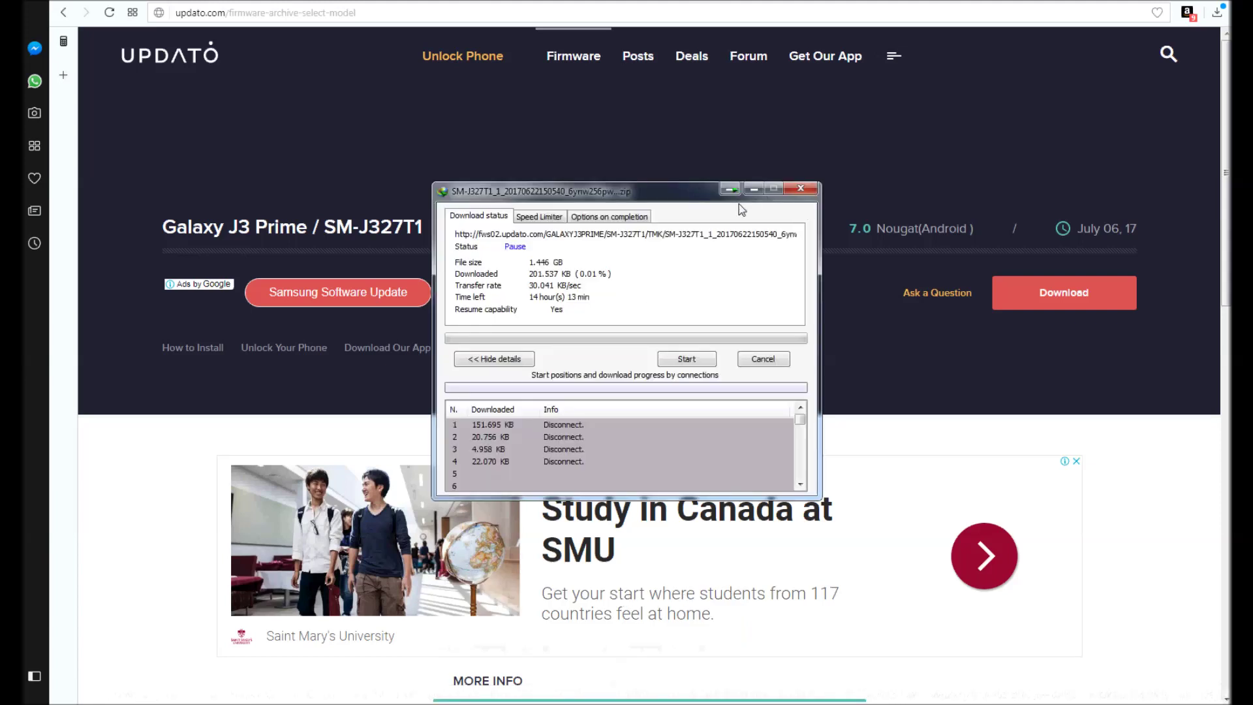
pyautogui.click(800, 189)
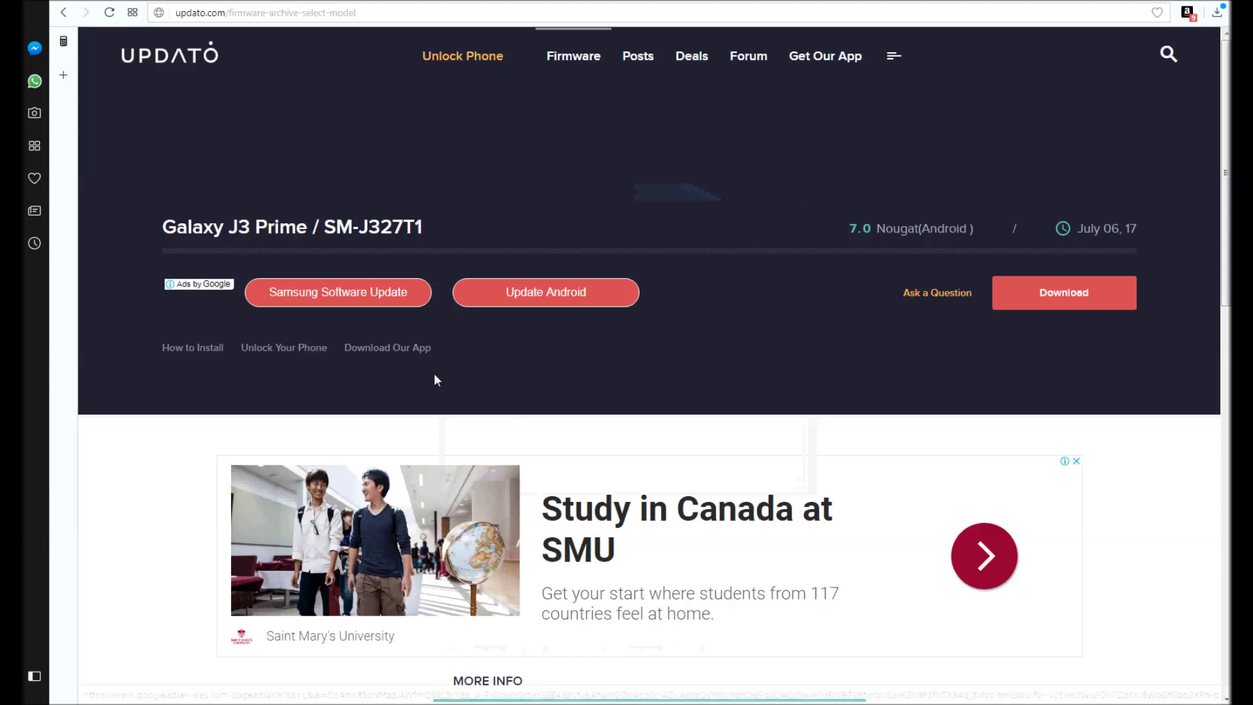
pyautogui.moveTo(126, 697)
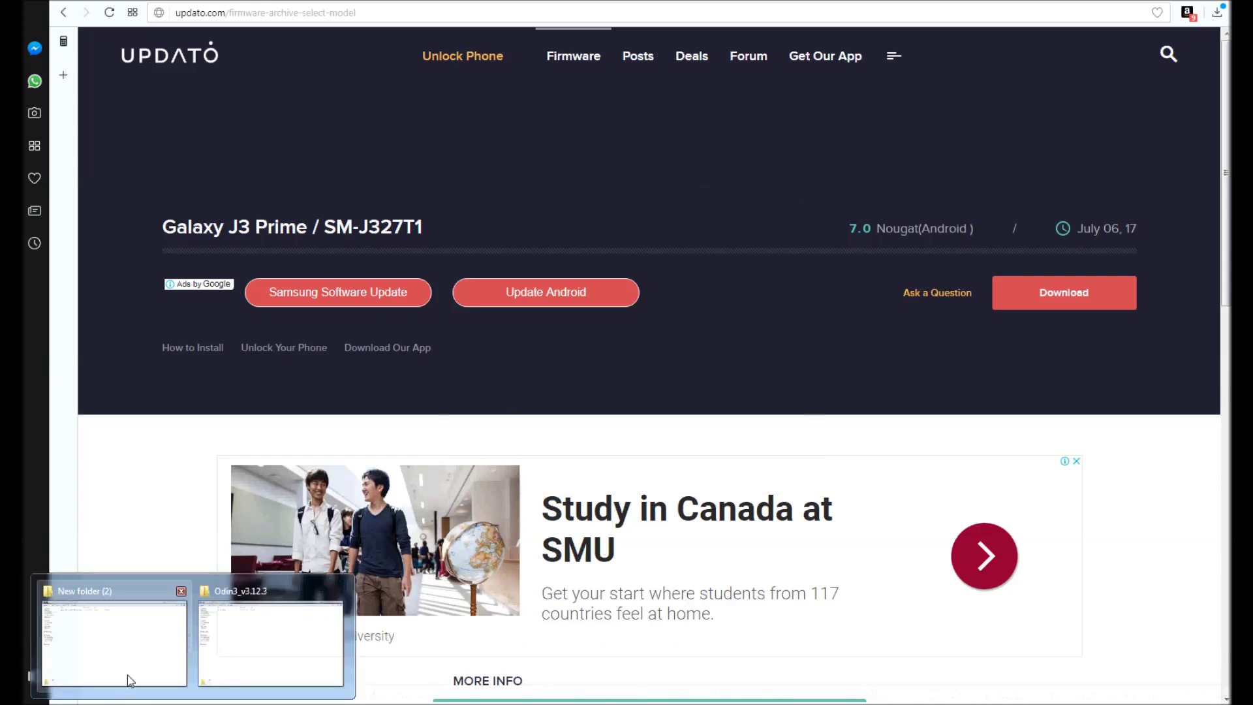
pyautogui.click(128, 653)
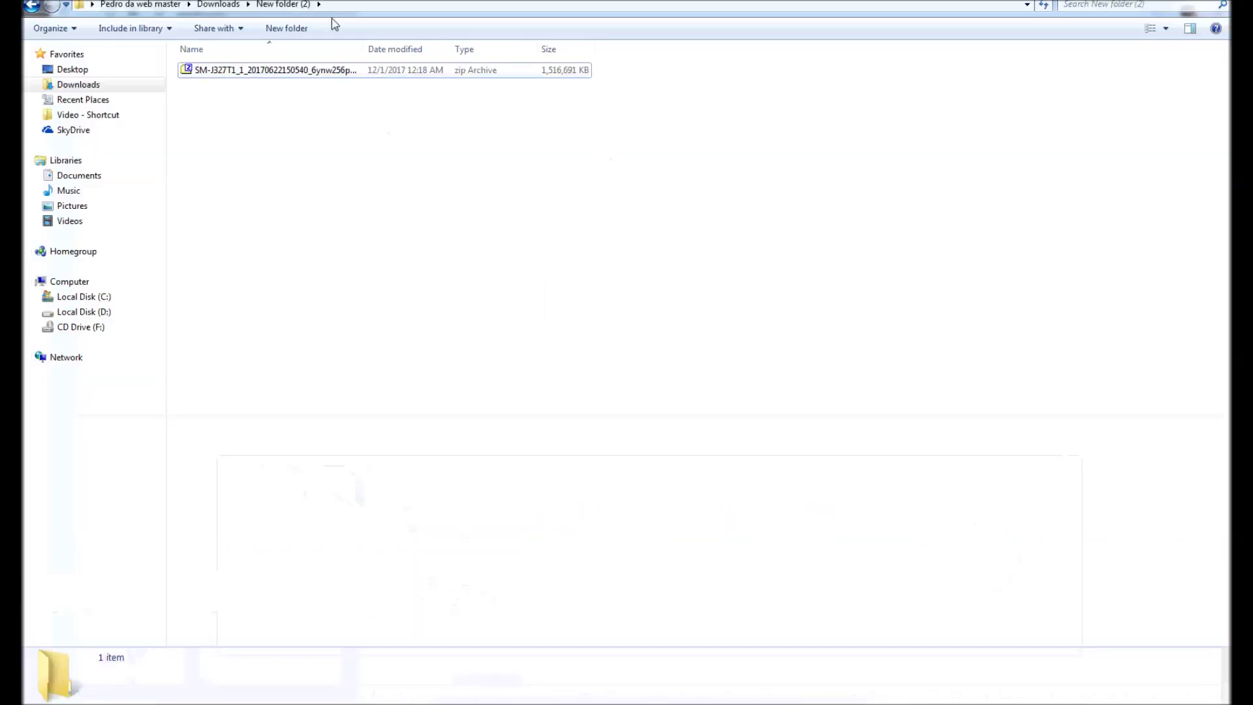
# Extract the SM-J327T1 firmware zip with WinRAR into its own named folder
pyautogui.click(273, 74)
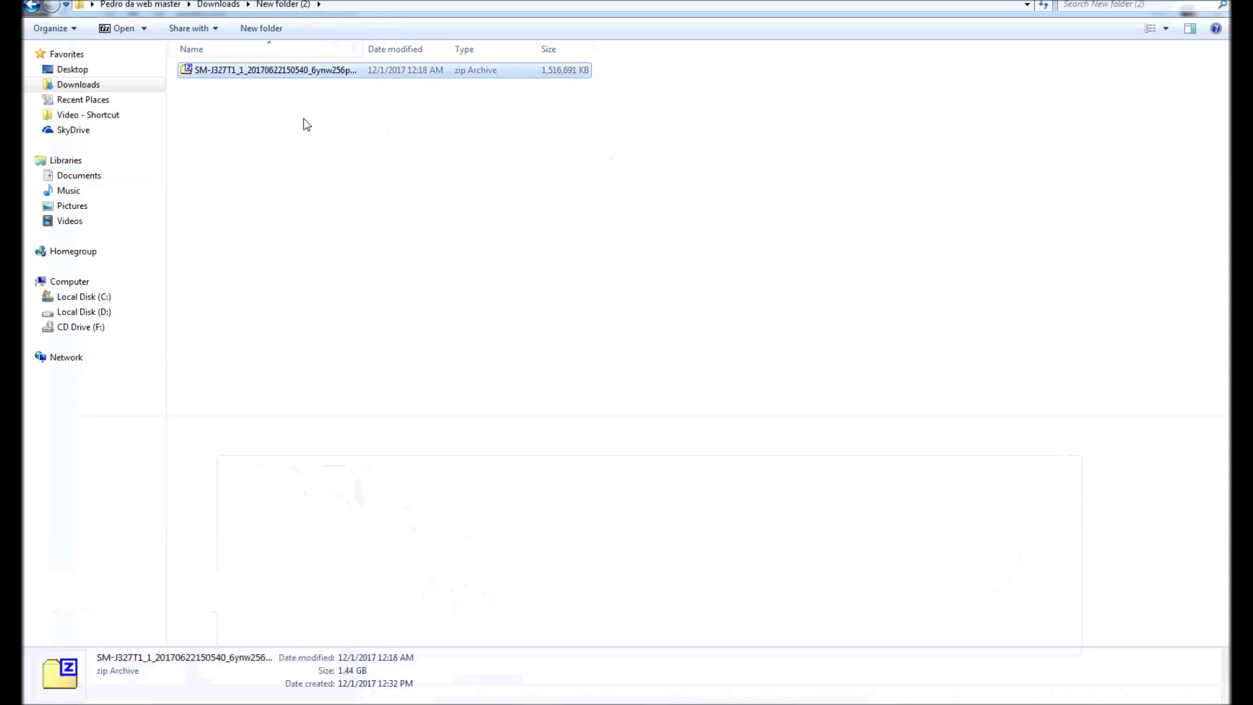
pyautogui.rightClick(292, 76)
pyautogui.moveTo(356, 102)
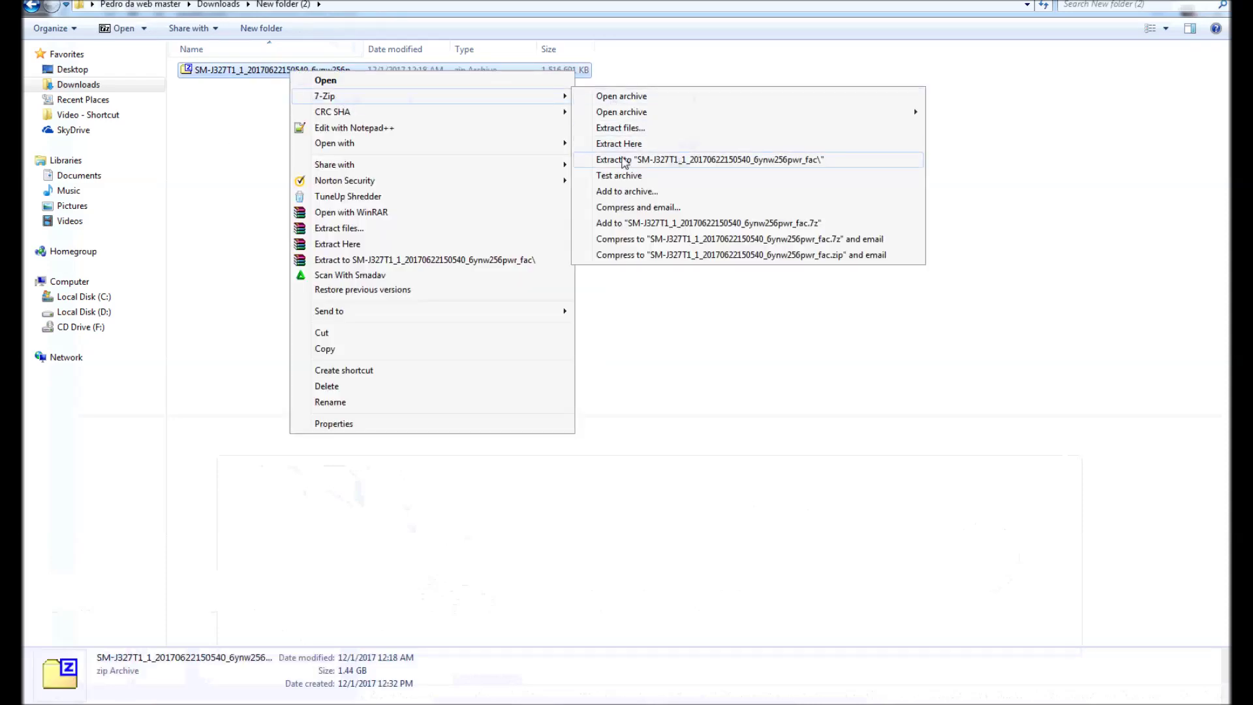
pyautogui.click(418, 261)
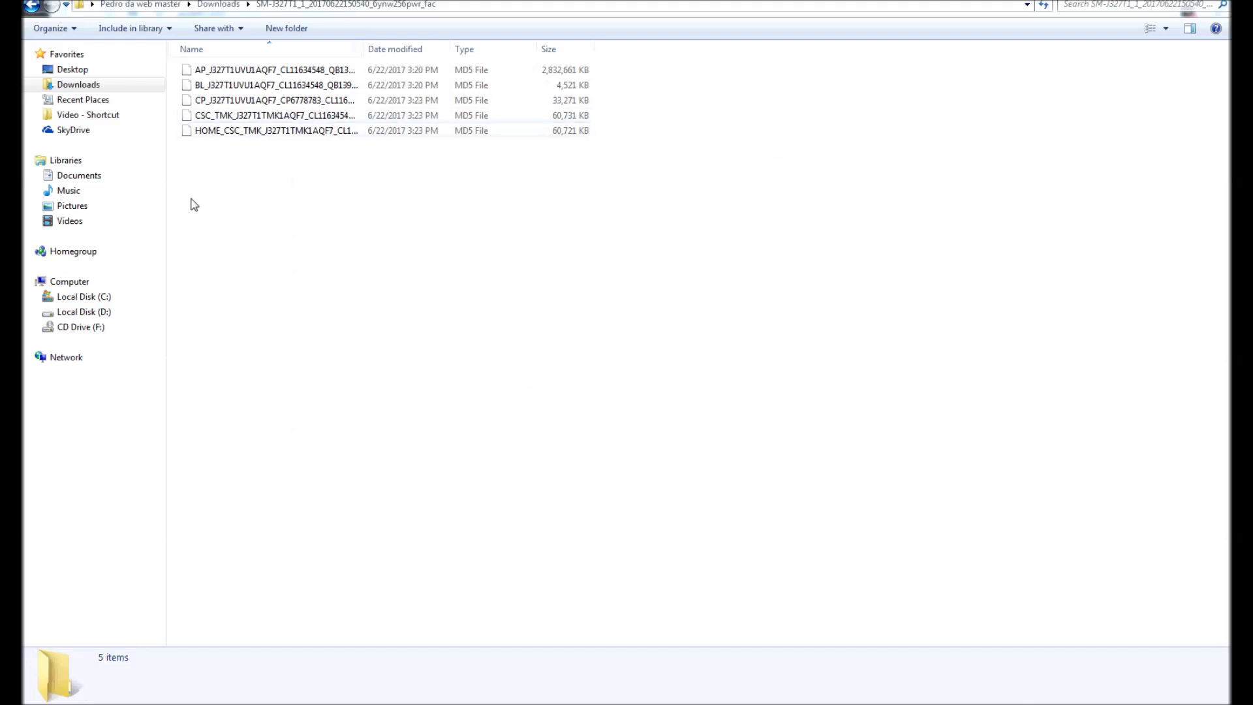
# Check the five extracted MD5 firmware files, then bring up the Odin3_v3.12.3 folder window
pyautogui.click(473, 8)
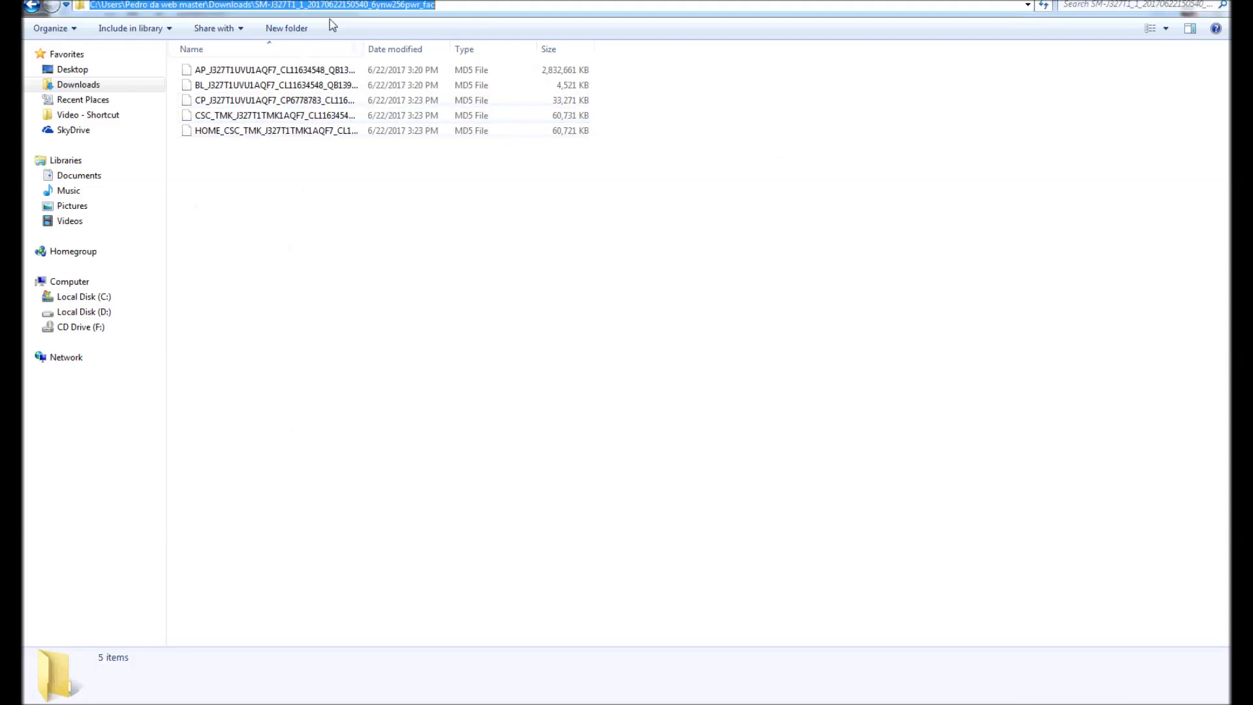
pyautogui.moveTo(474, 8); pyautogui.dragTo(260, 5)
pyautogui.click(280, 203)
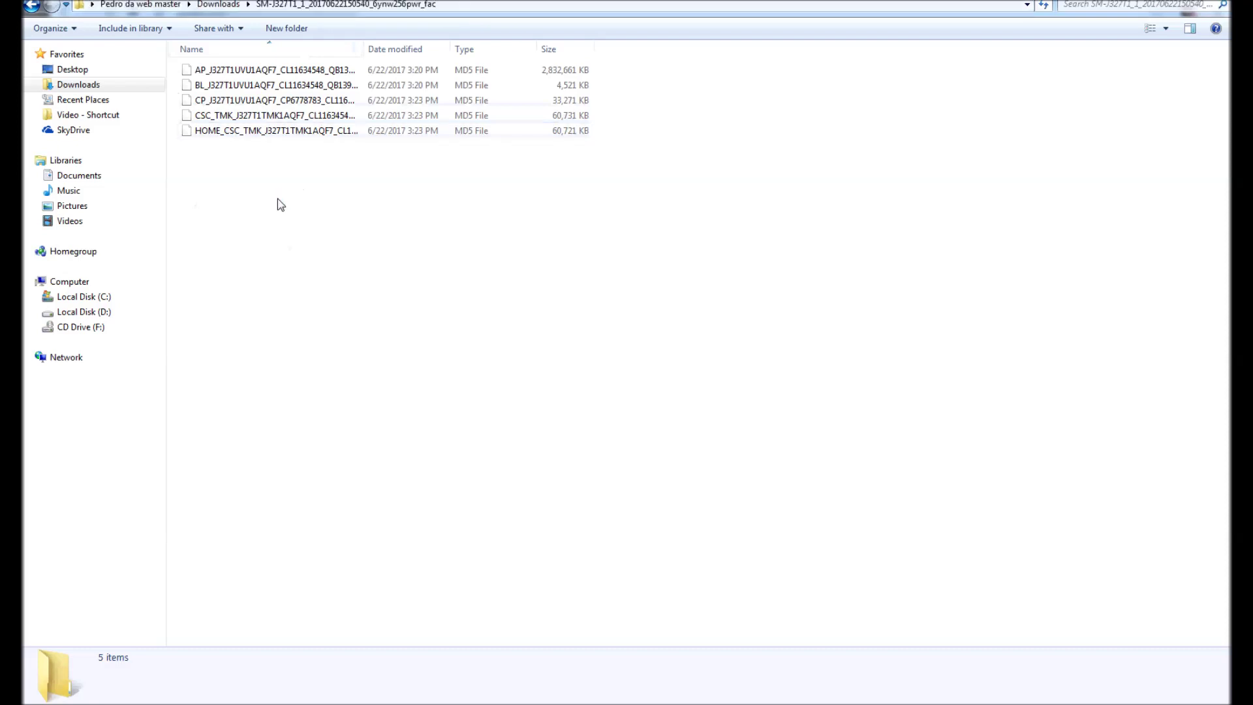
pyautogui.moveTo(264, 243); pyautogui.dragTo(253, 94)
pyautogui.click(319, 265)
pyautogui.moveTo(287, 280); pyautogui.dragTo(255, 43)
pyautogui.click(196, 572)
pyautogui.click(249, 631)
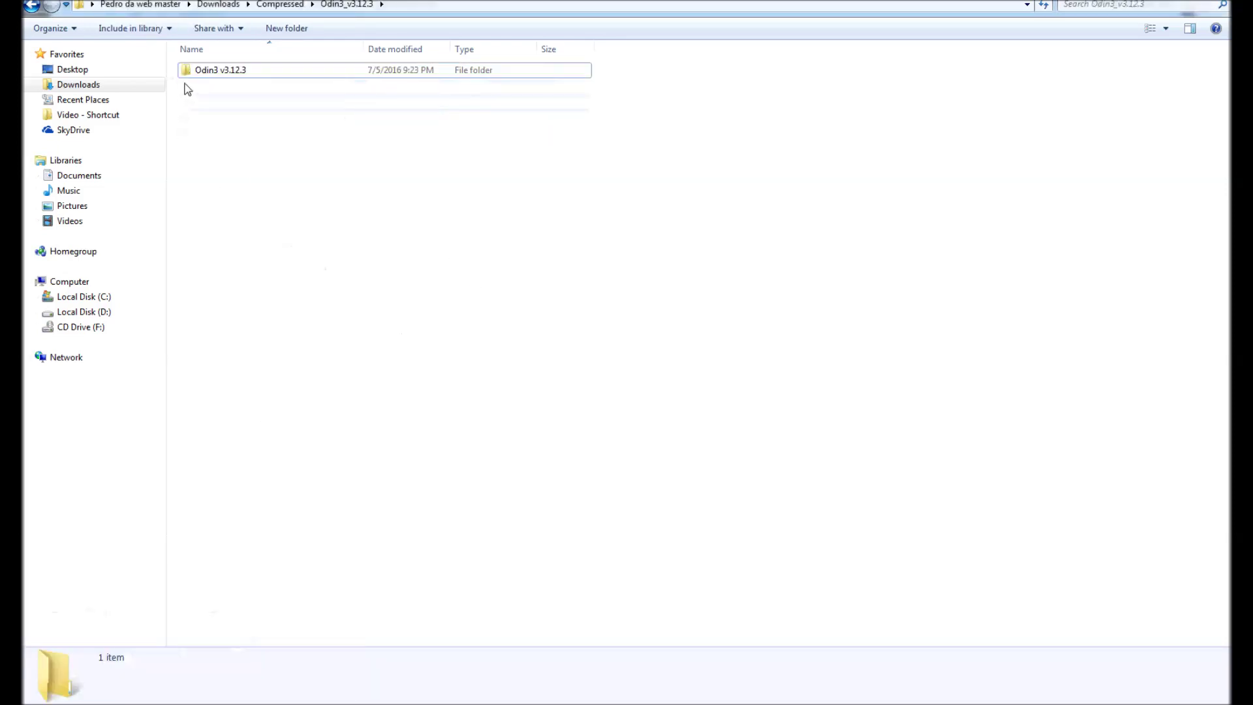
# Launch Odin3, load the BL_ file from the SM-J327T1 folder, and enable the AP slot
pyautogui.click(215, 73)
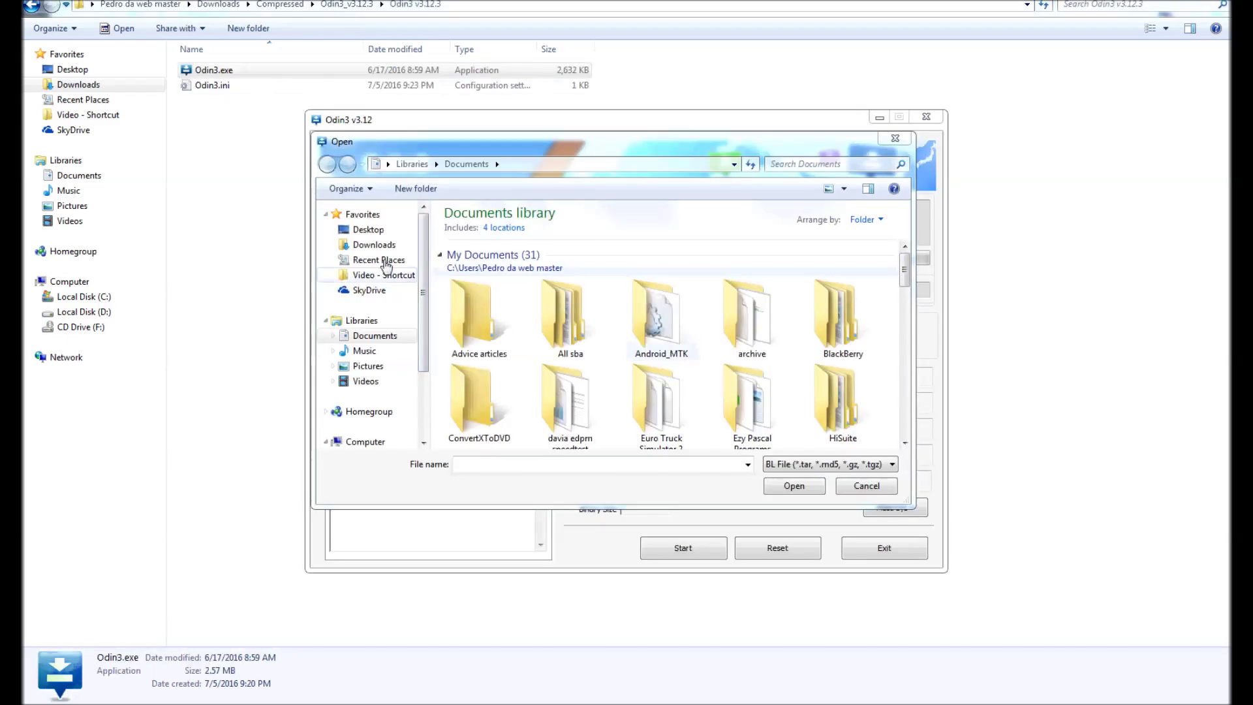
pyautogui.click(374, 245)
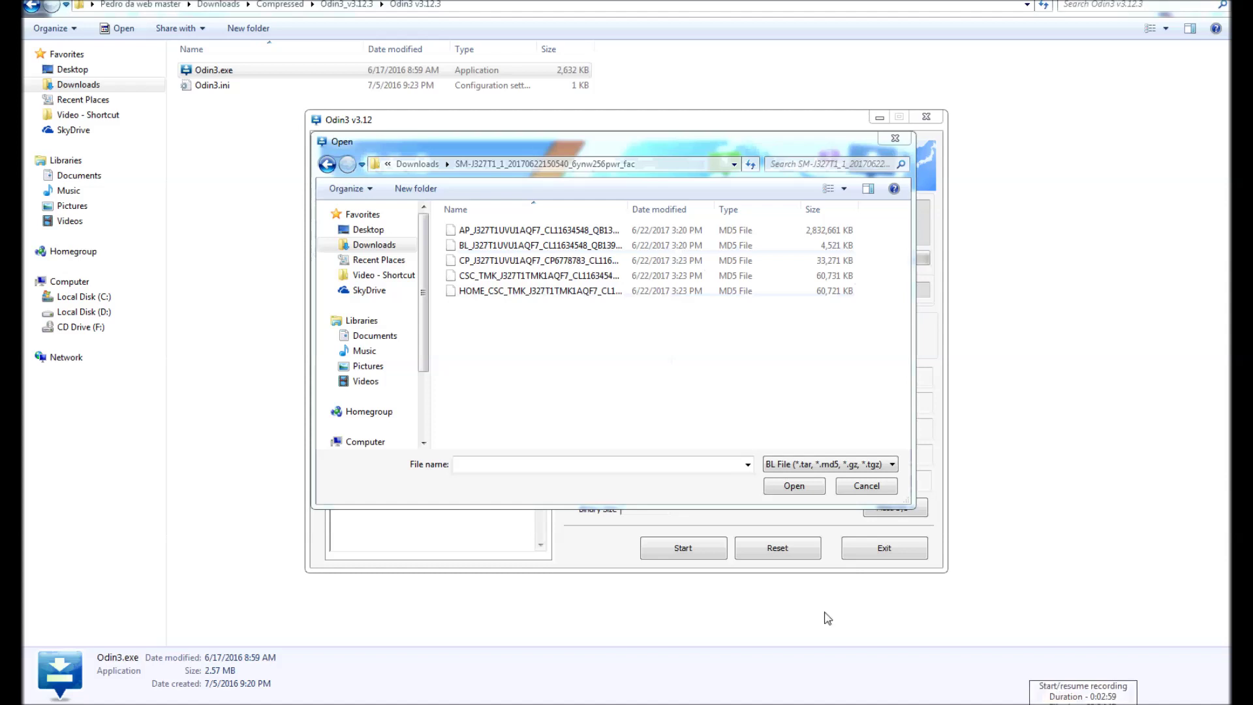
pyautogui.doubleClick(501, 246)
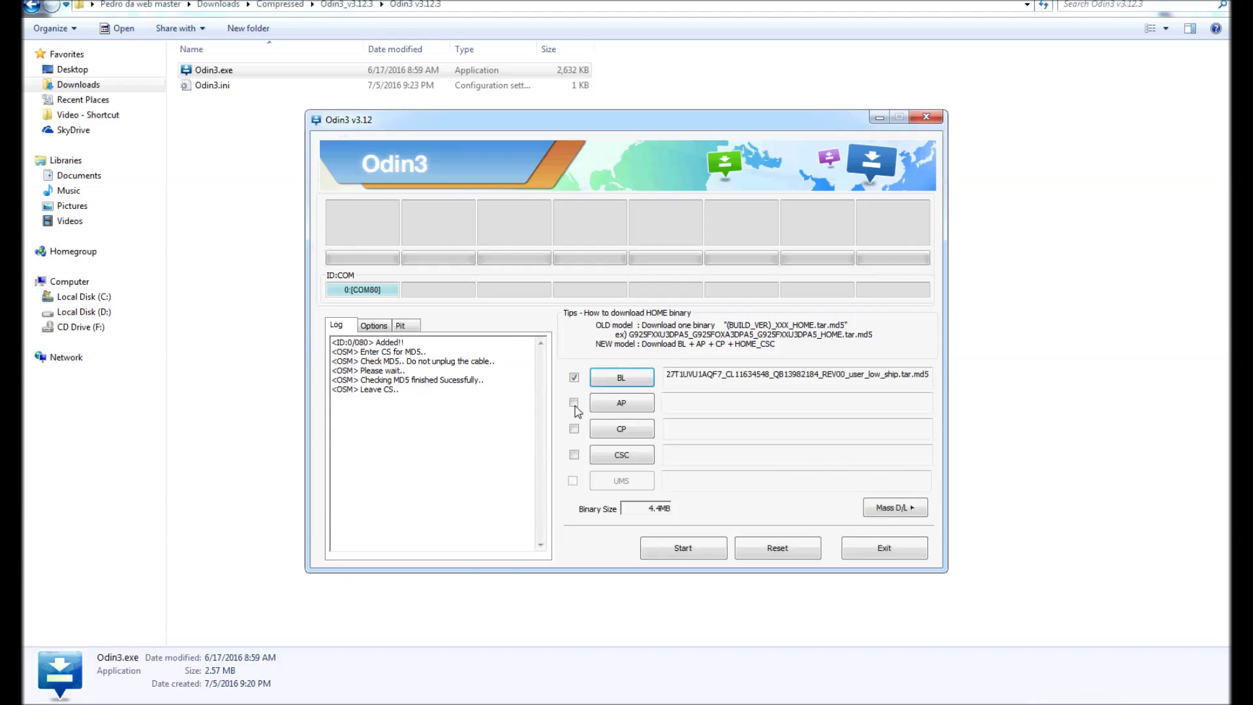
pyautogui.click(574, 402)
pyautogui.click(617, 405)
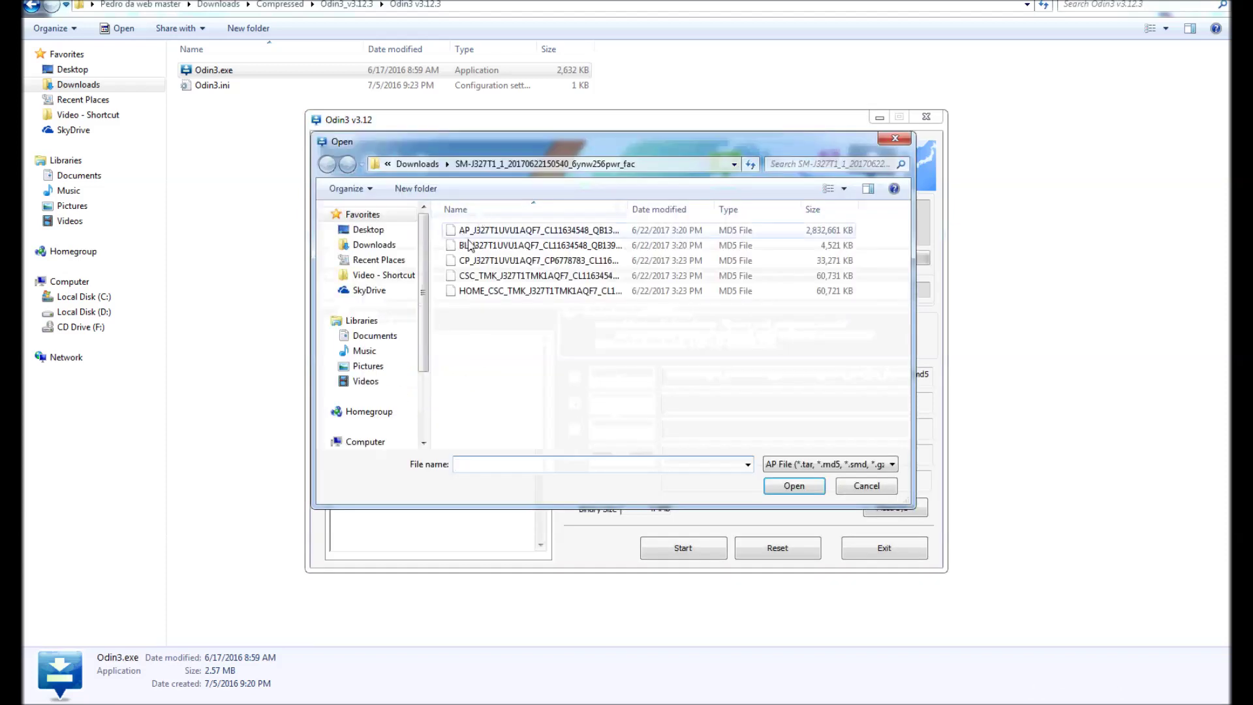
# Load the AP_ file, then tick the CP slot and load the CP_ file
pyautogui.doubleClick(486, 234)
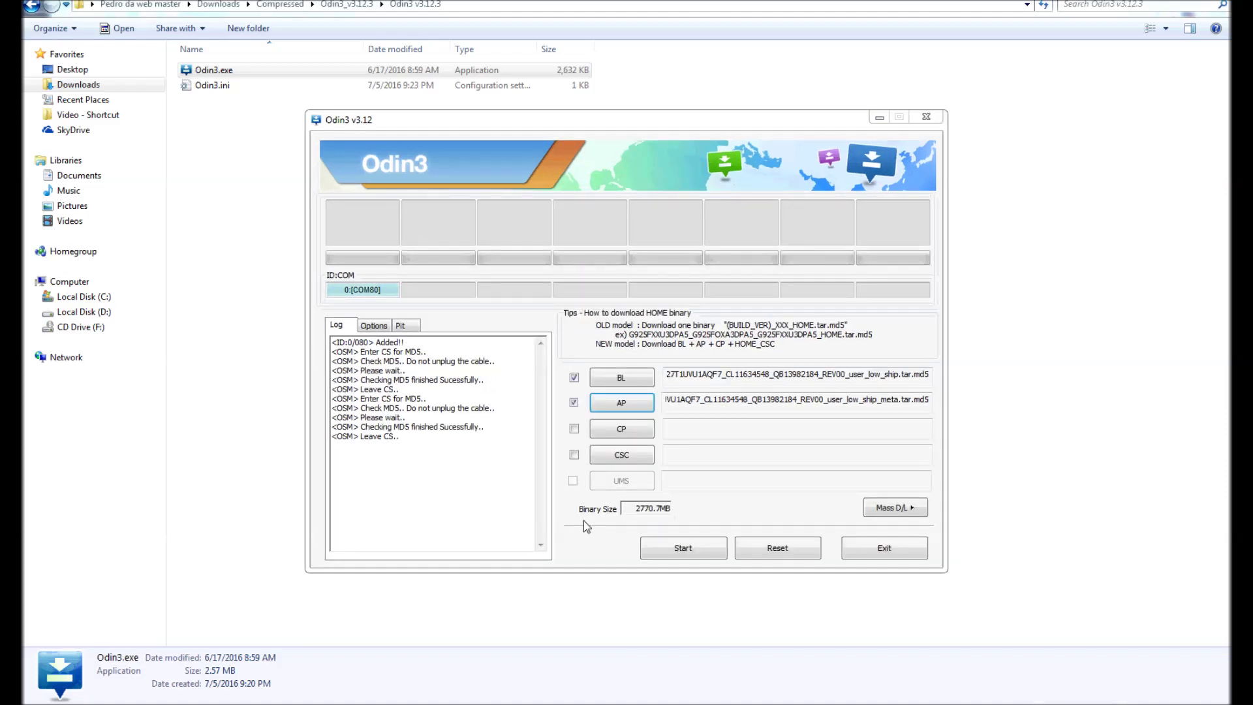
pyautogui.click(575, 430)
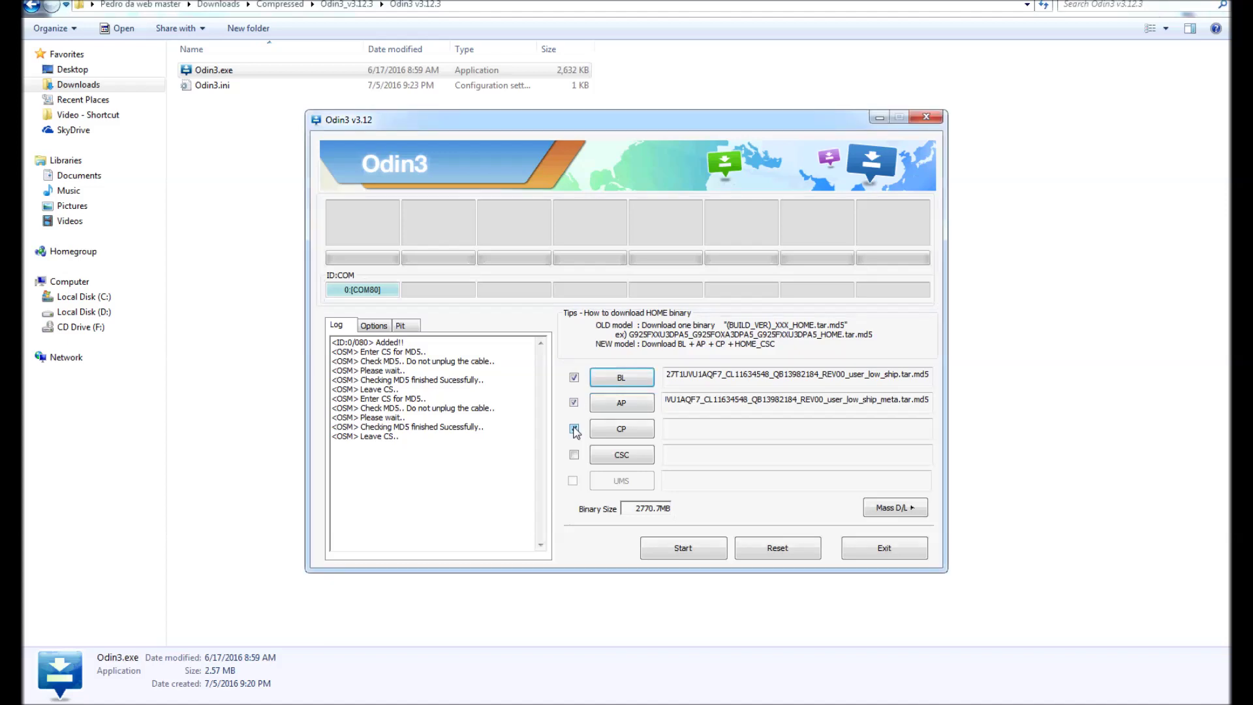
pyautogui.click(632, 432)
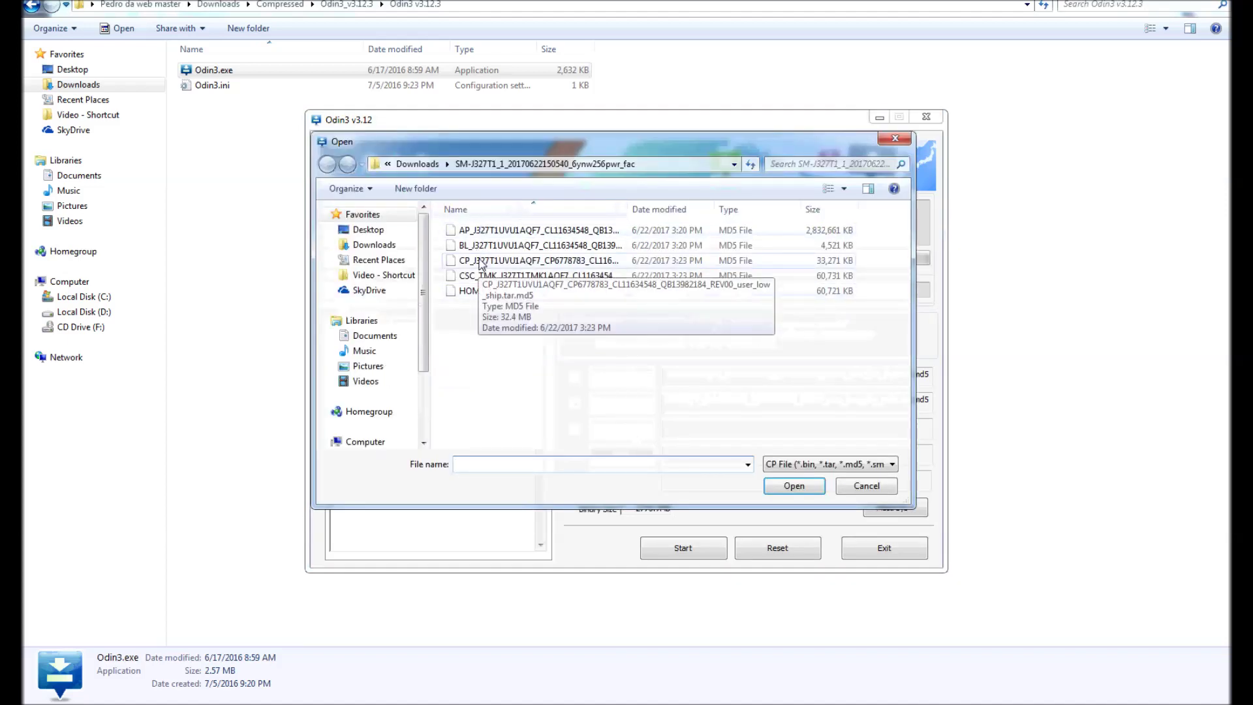
pyautogui.doubleClick(481, 261)
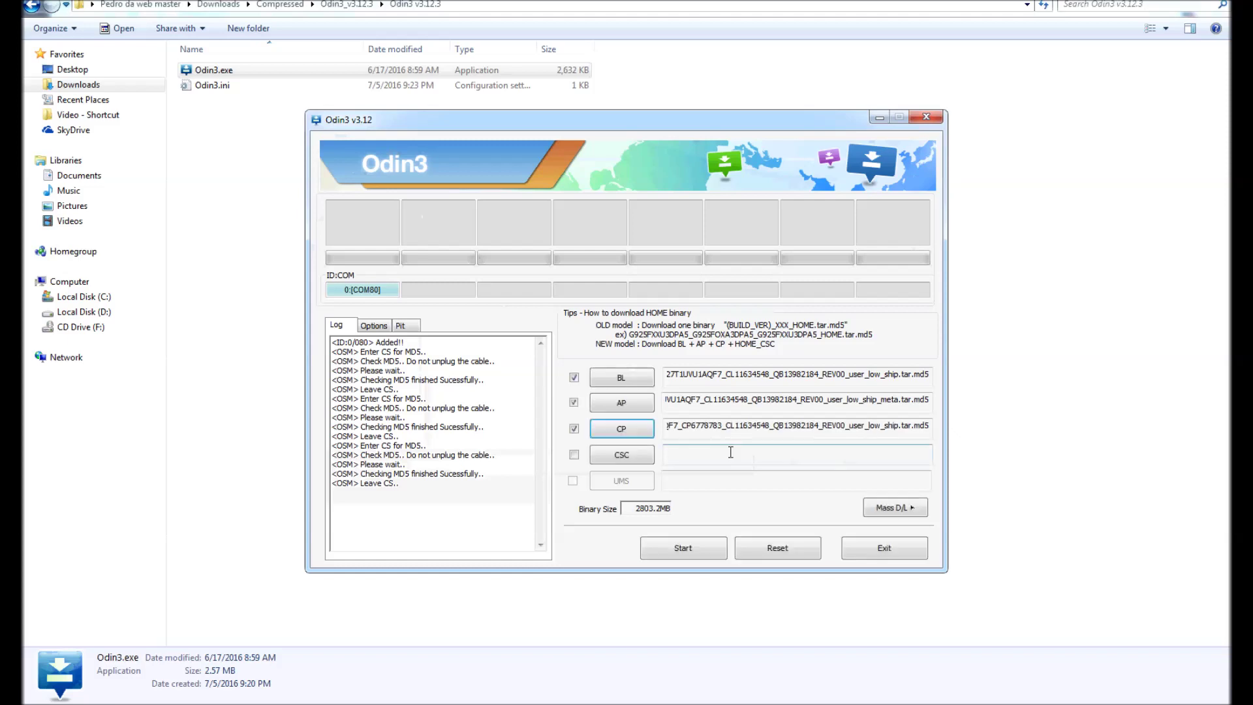
# Tick the CSC slot and load the CSC_TMK file, totalling 2862.5MB
pyautogui.click(575, 455)
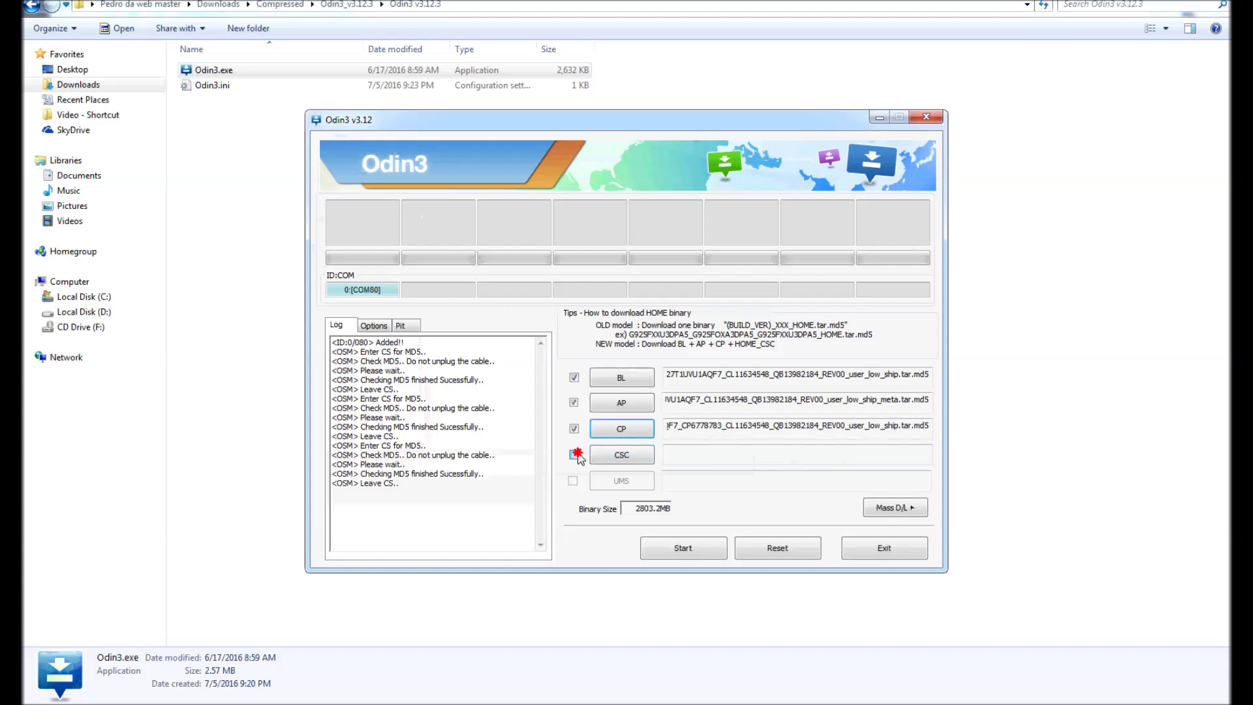
pyautogui.click(629, 456)
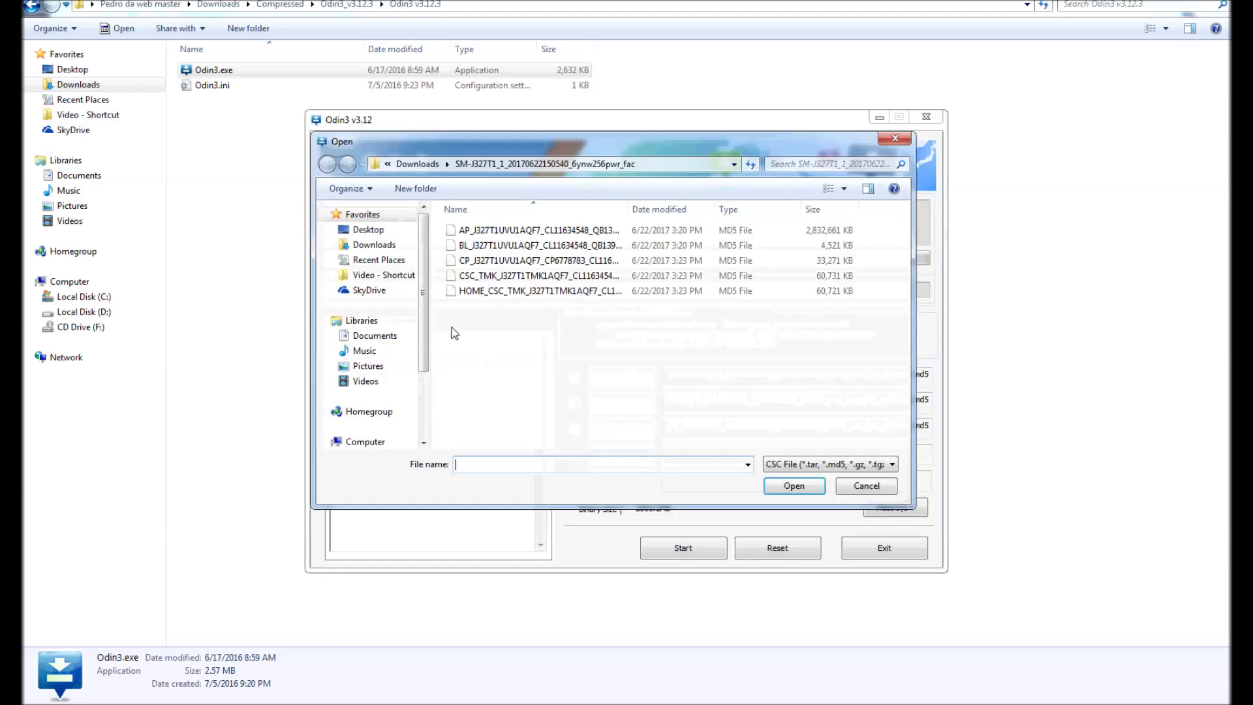
pyautogui.doubleClick(474, 277)
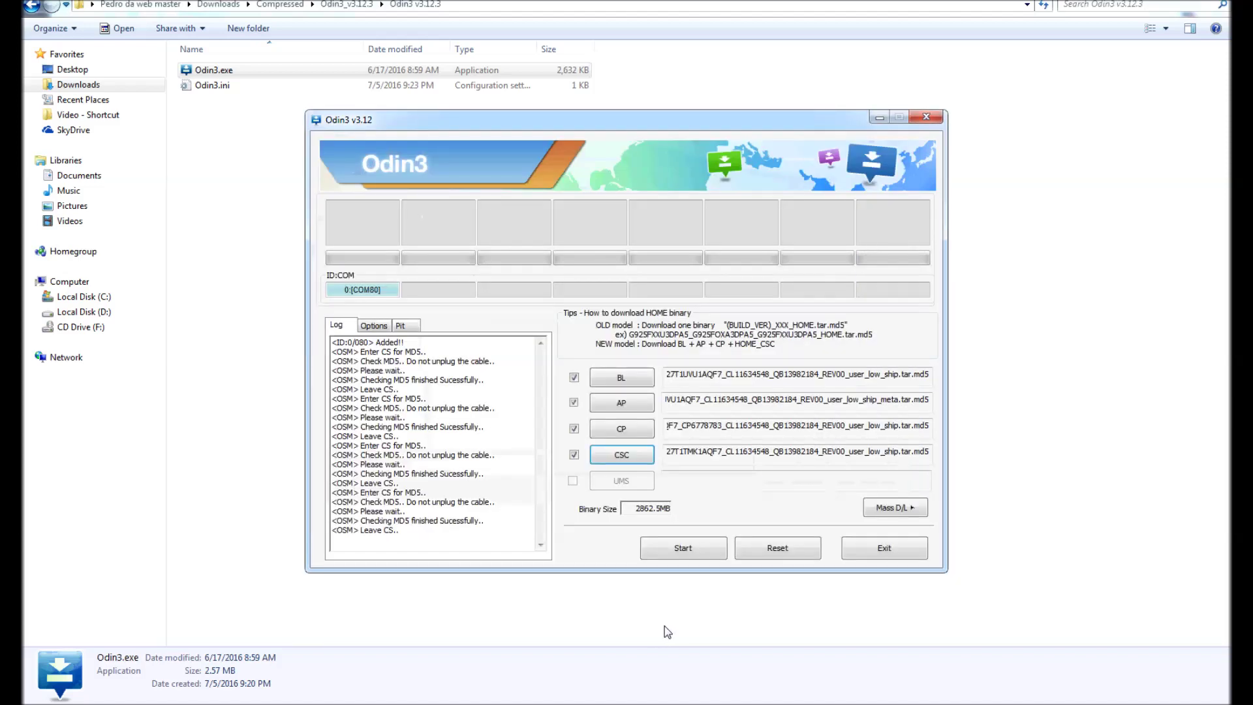
# Start flashing the loaded BL, AP, CP and CSC files to the connected phone
pyautogui.click(1053, 680)
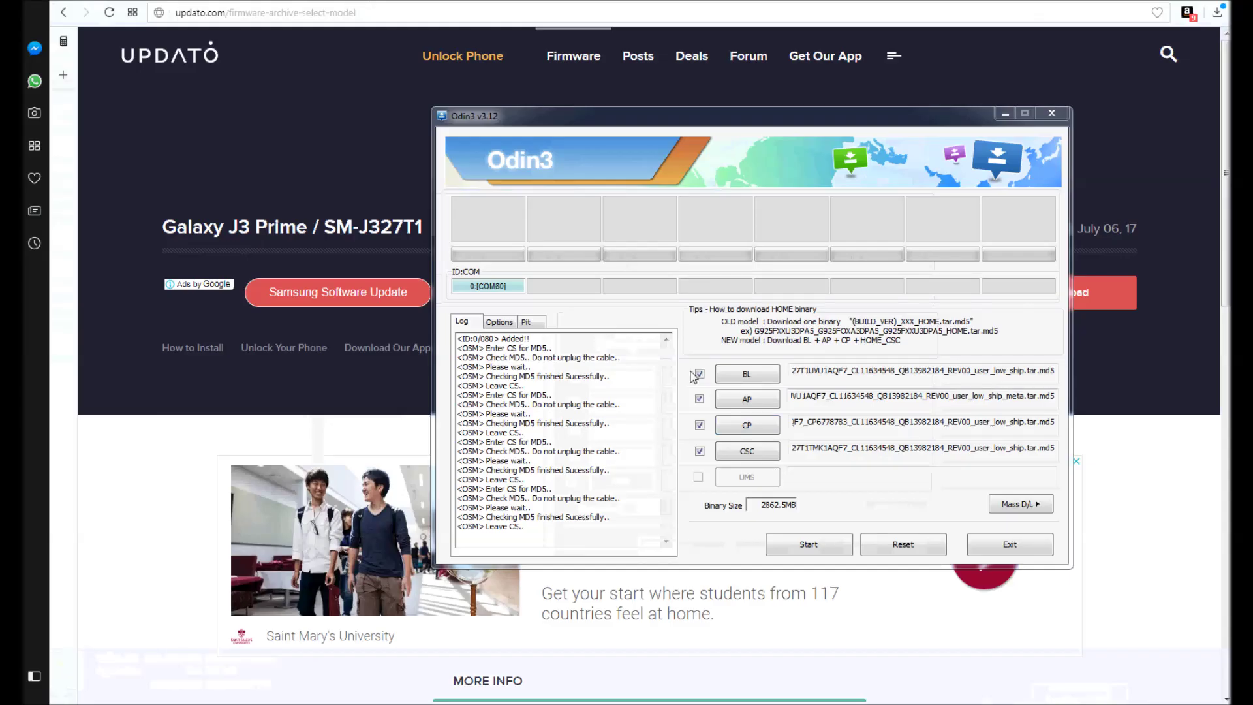
pyautogui.click(804, 547)
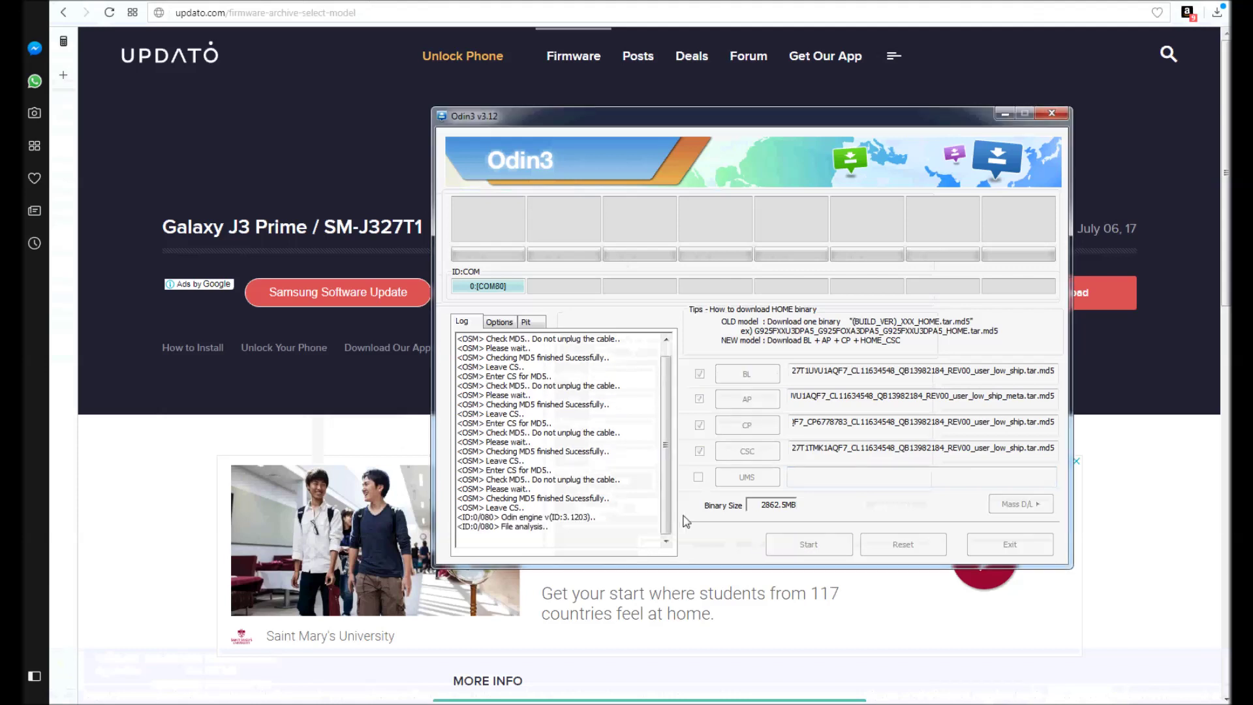